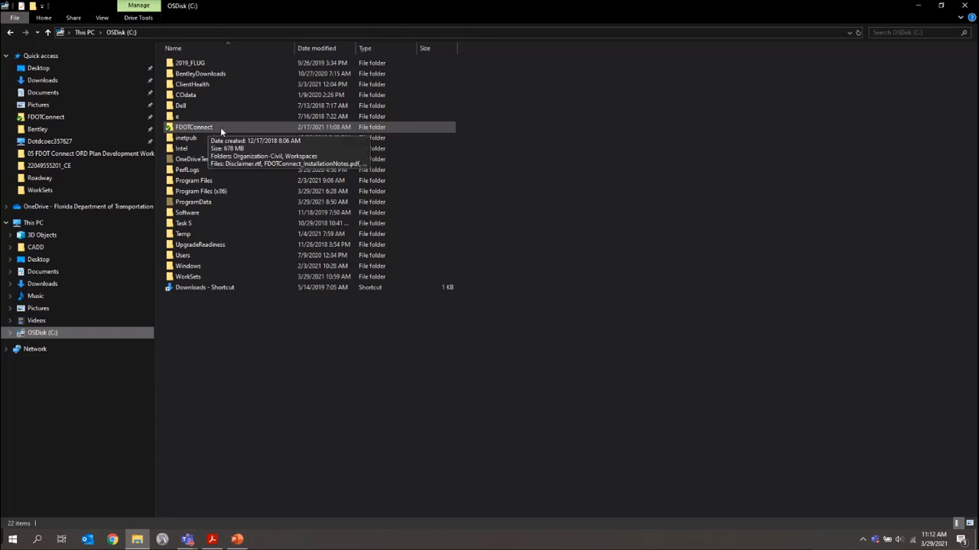
# Copy Seals.cel from C:\FDOTConnect\Organization-Civil\FDOT\Cell
pyautogui.doubleClick(222, 131)
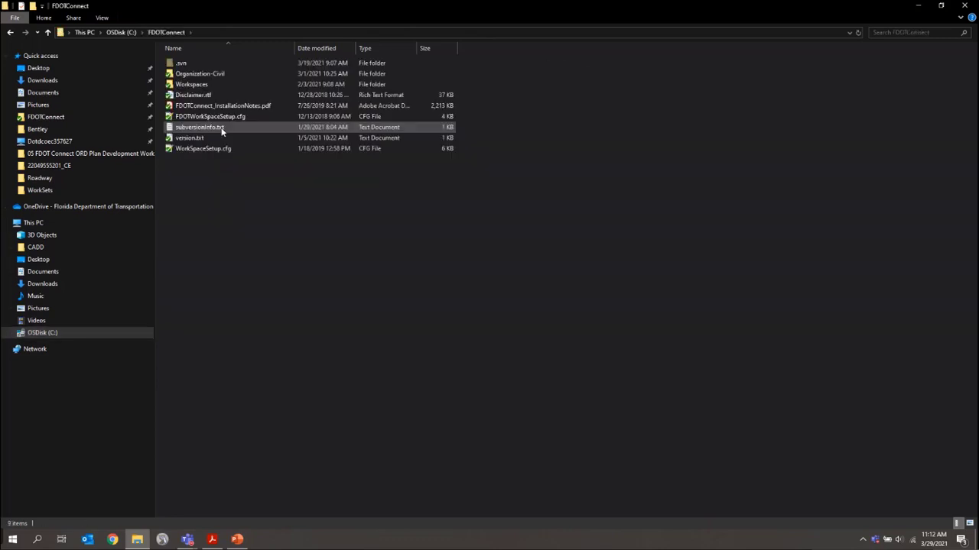
pyautogui.doubleClick(205, 76)
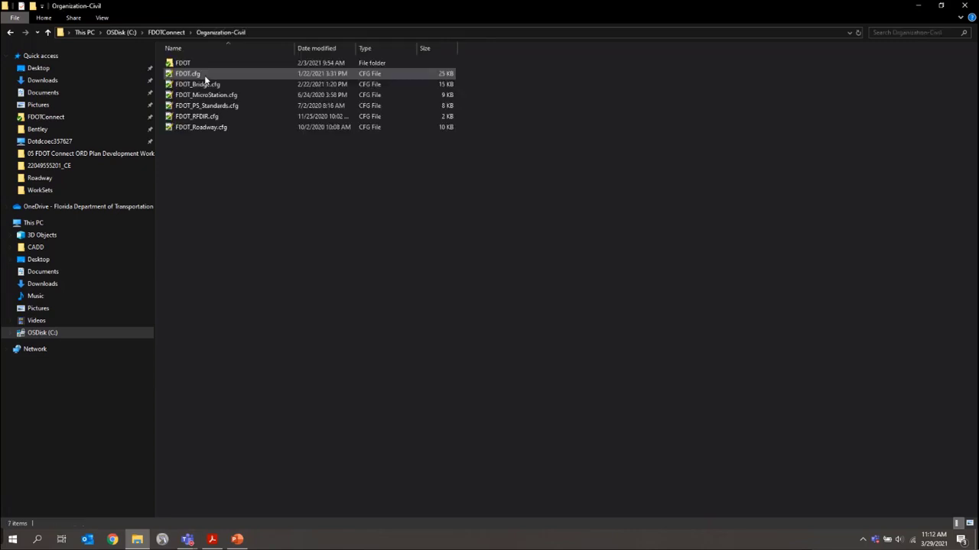
pyautogui.doubleClick(212, 63)
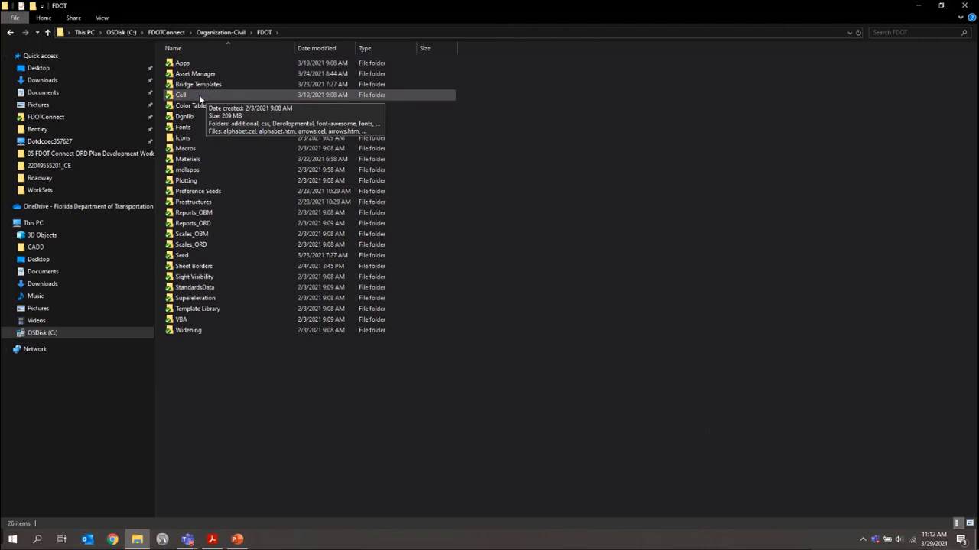
pyautogui.doubleClick(199, 94)
pyautogui.scroll(-20, 542, 240)
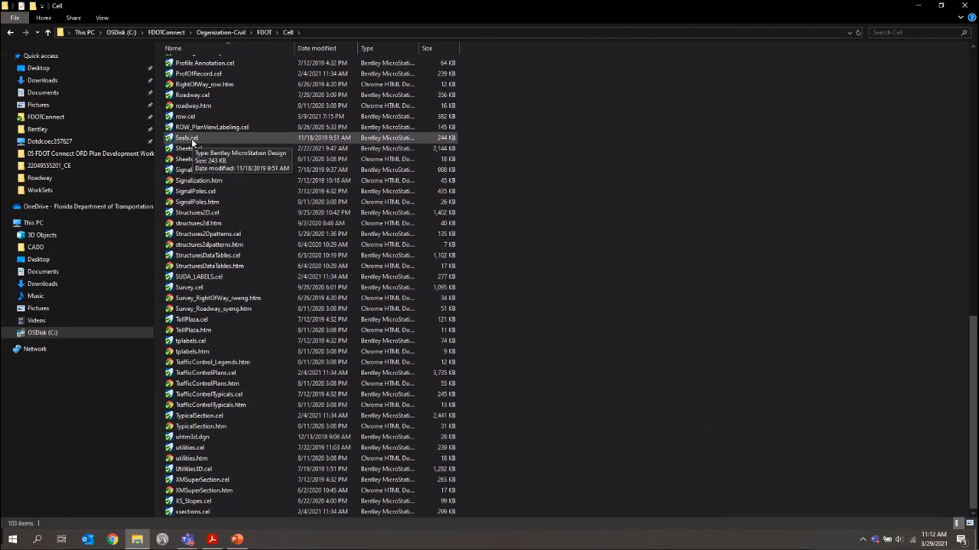
pyautogui.rightClick(192, 141)
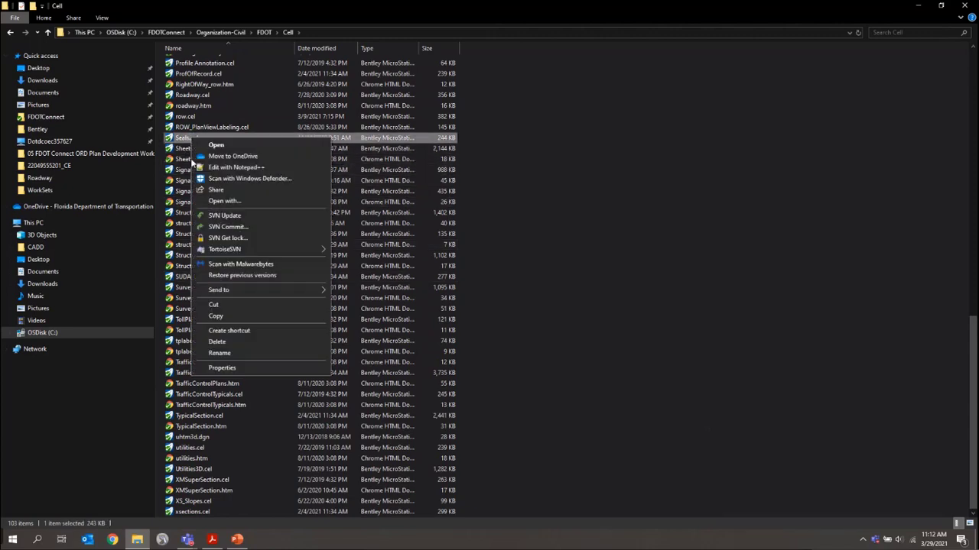
pyautogui.click(234, 316)
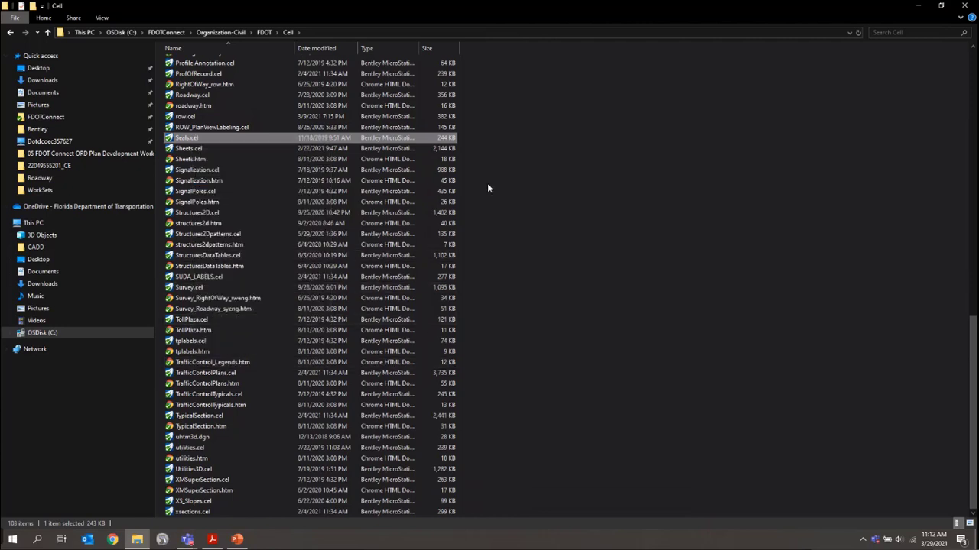
pyautogui.click(122, 32)
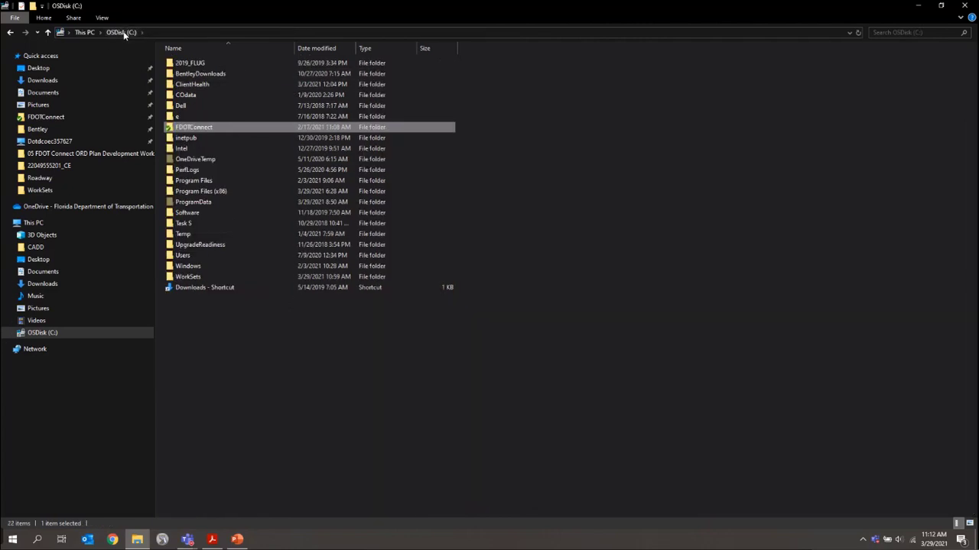
pyautogui.doubleClick(185, 279)
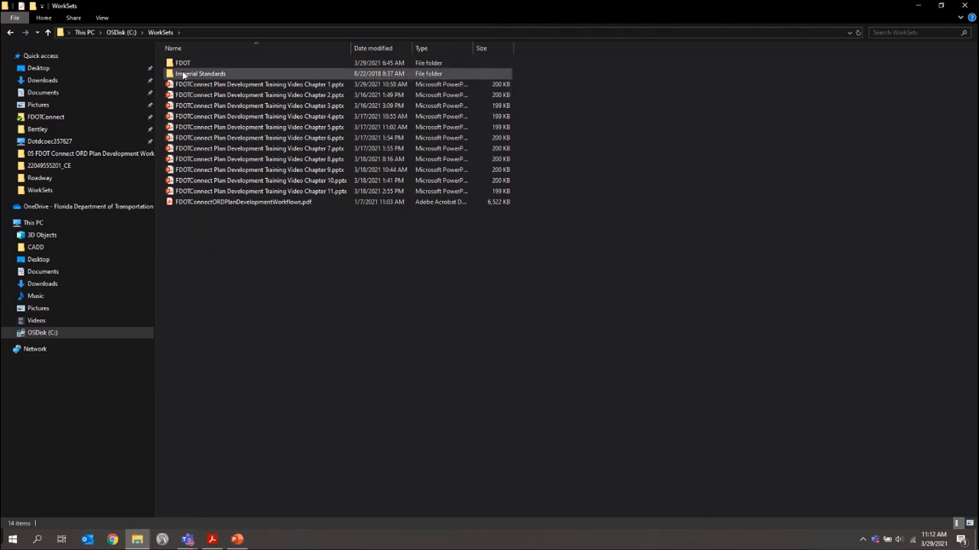
pyautogui.doubleClick(184, 65)
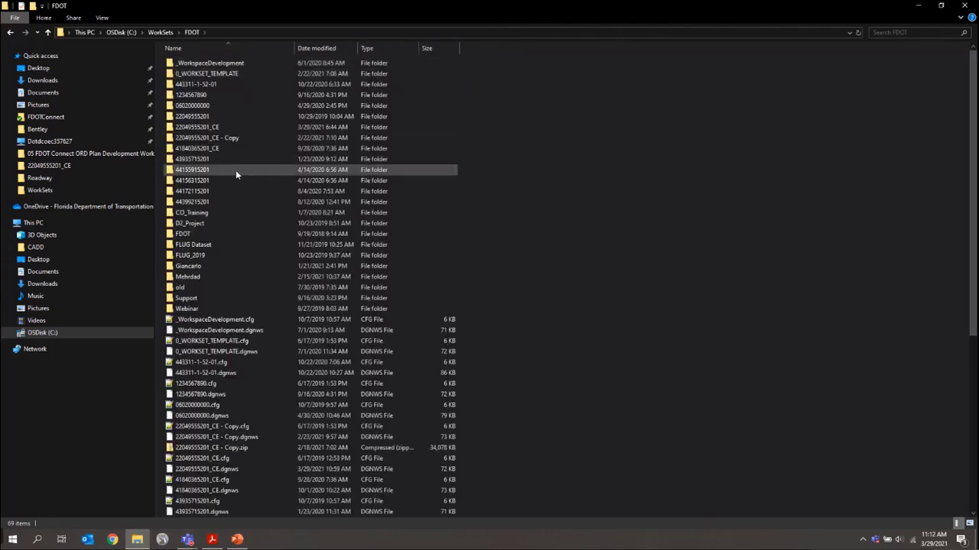
pyautogui.click(194, 129)
pyautogui.doubleClick(194, 129)
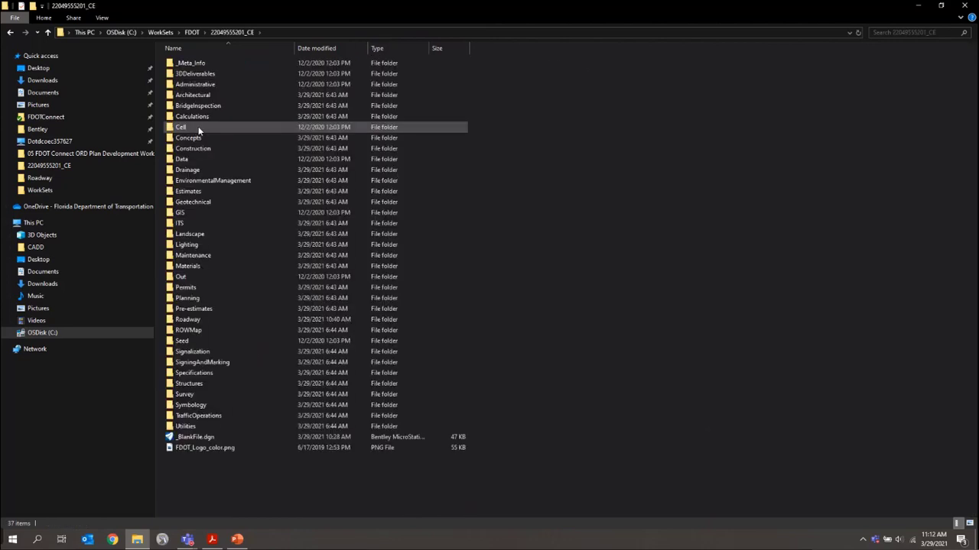
pyautogui.doubleClick(198, 129)
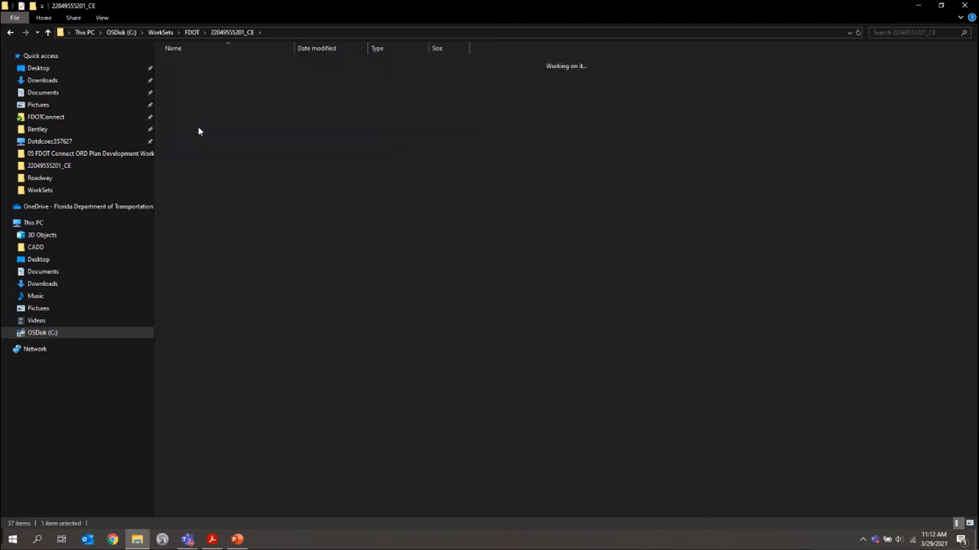
pyautogui.rightClick(317, 115)
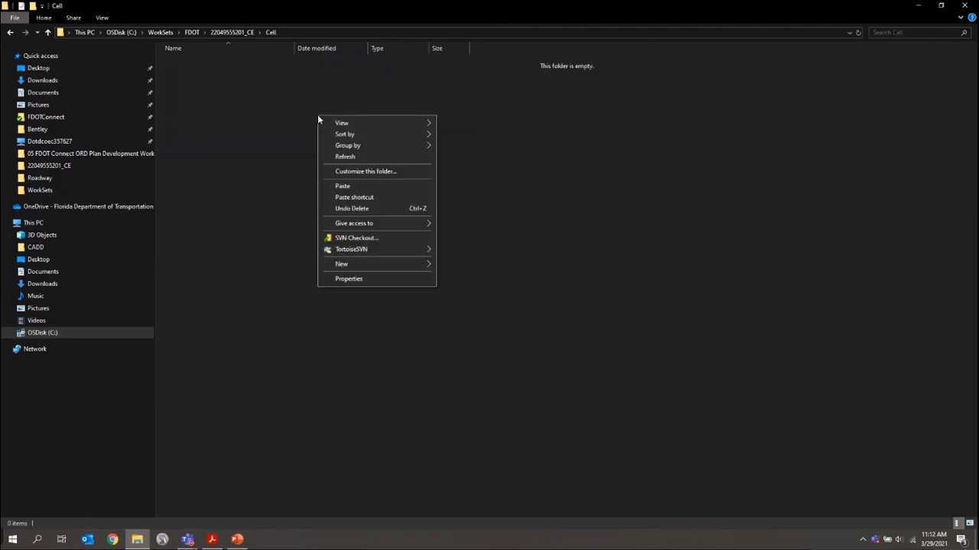
pyautogui.click(344, 187)
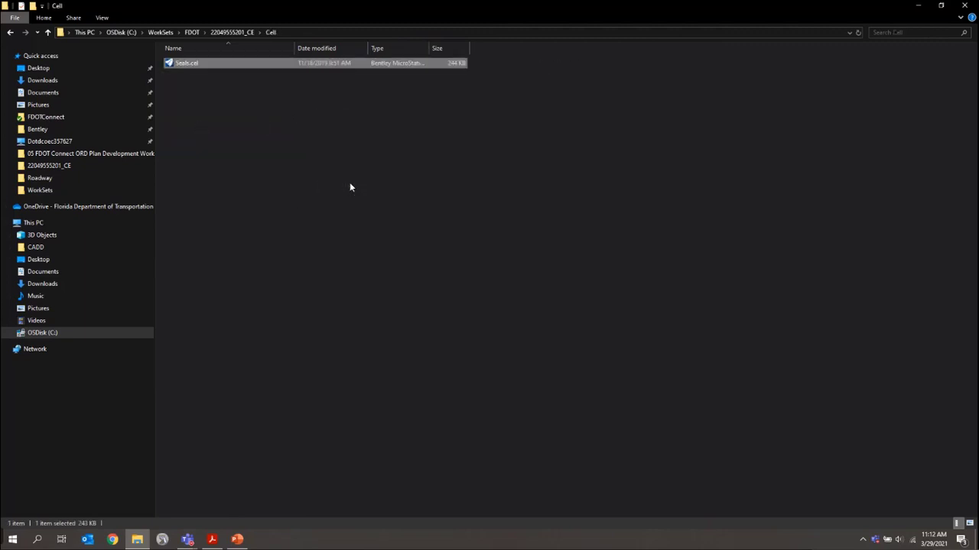
pyautogui.click(337, 167)
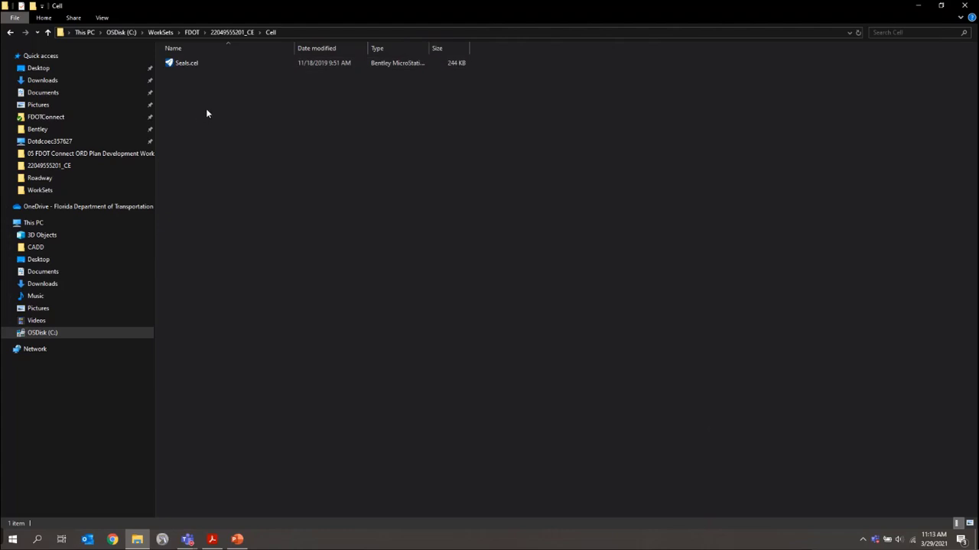
# Browse to C:\FDOTConnect\Workspaces\FDOT\Standards\Cell to review PE_Seals.cel and ProfOfRecord.cel
pyautogui.click(120, 33)
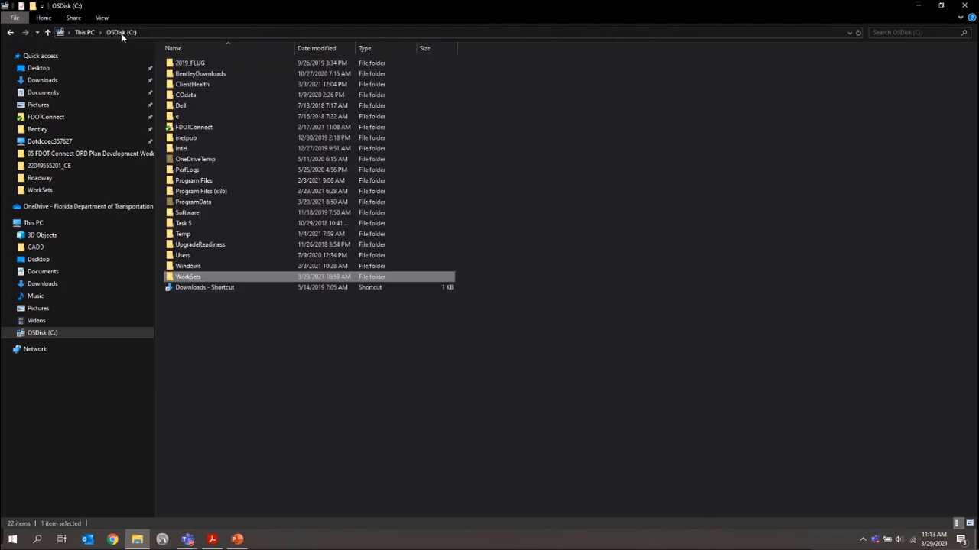
pyautogui.doubleClick(196, 128)
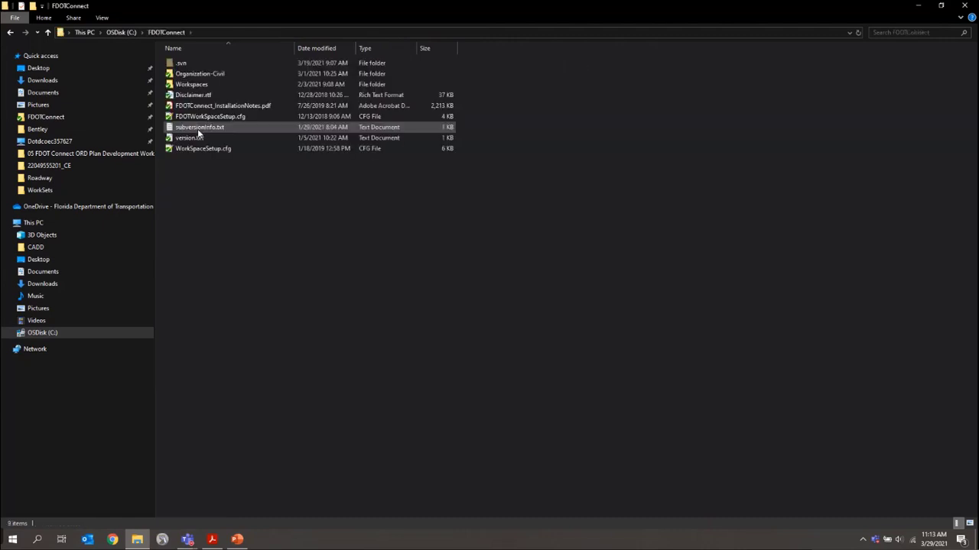
pyautogui.doubleClick(213, 83)
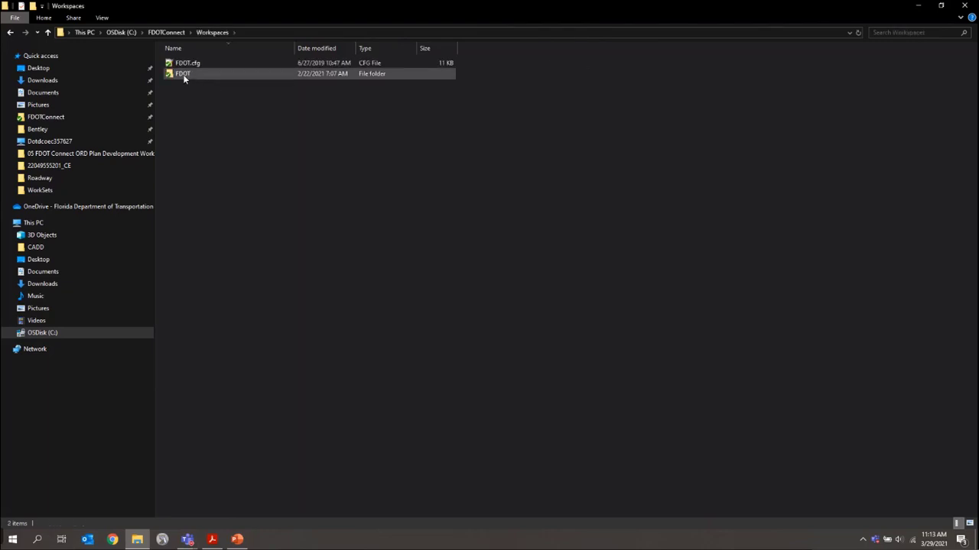
pyautogui.doubleClick(183, 75)
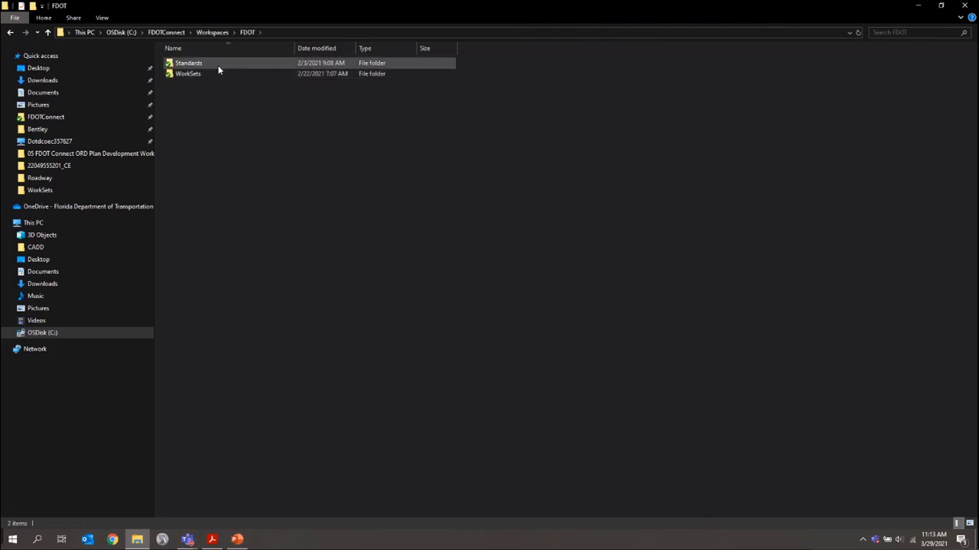
pyautogui.doubleClick(218, 63)
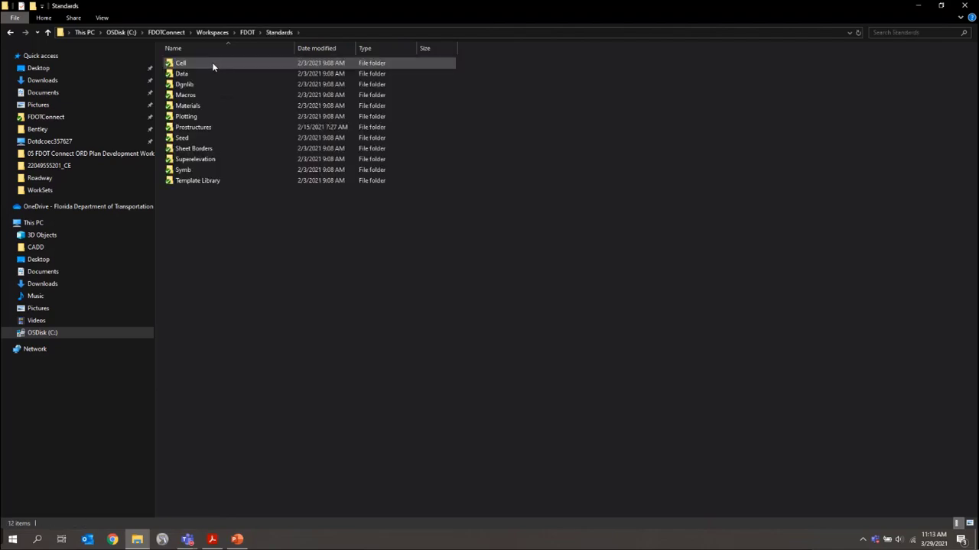
pyautogui.doubleClick(211, 67)
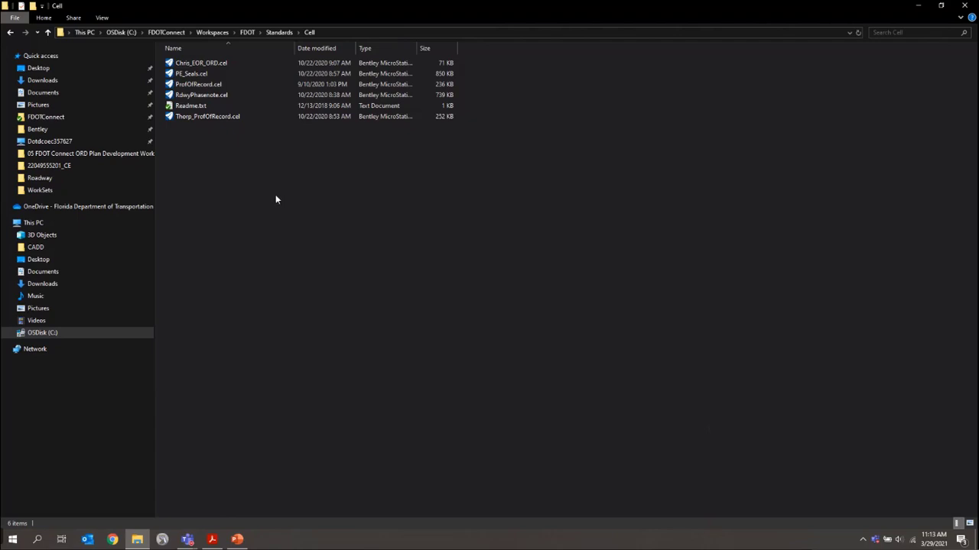
pyautogui.click(37, 33)
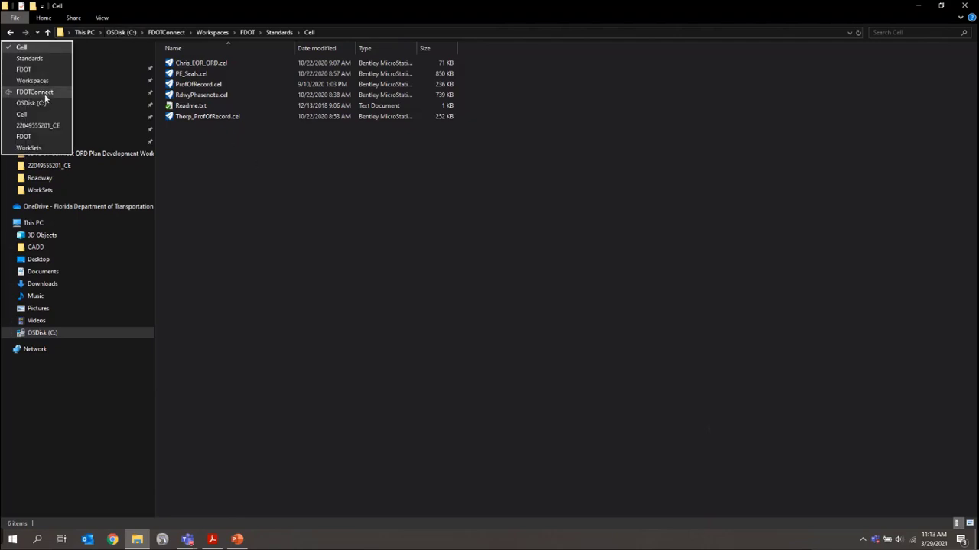
# Rename the workset's copied Seals.cel to SR61_Seals.cel
pyautogui.click(46, 114)
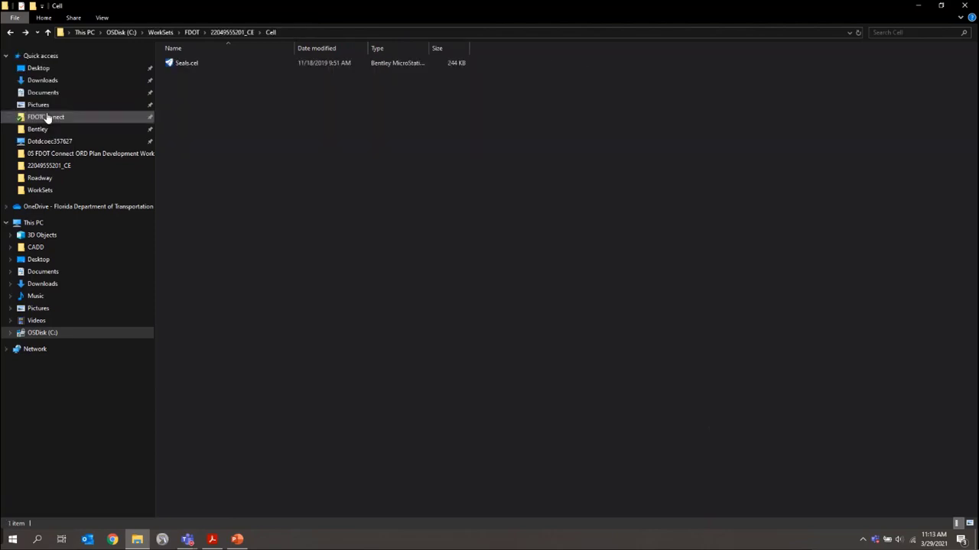
pyautogui.rightClick(189, 63)
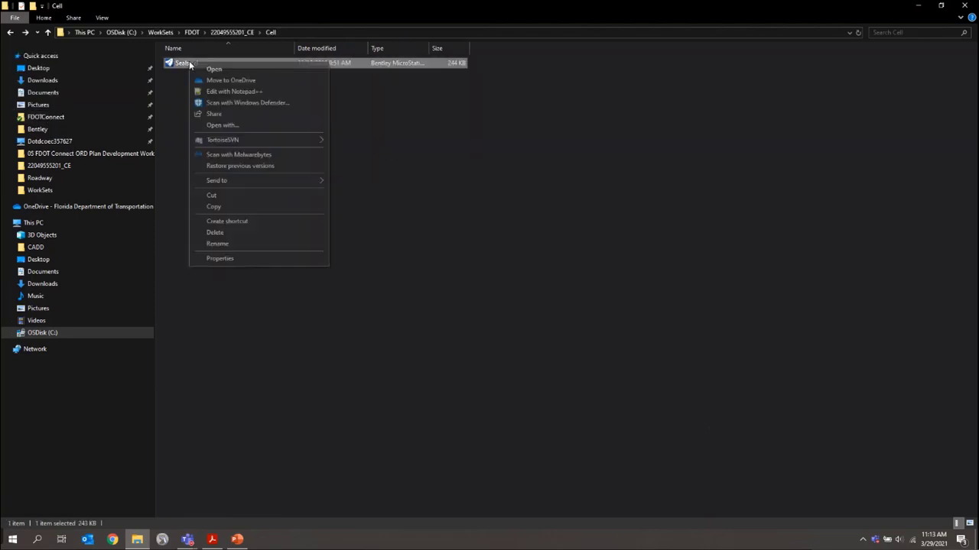
pyautogui.click(217, 244)
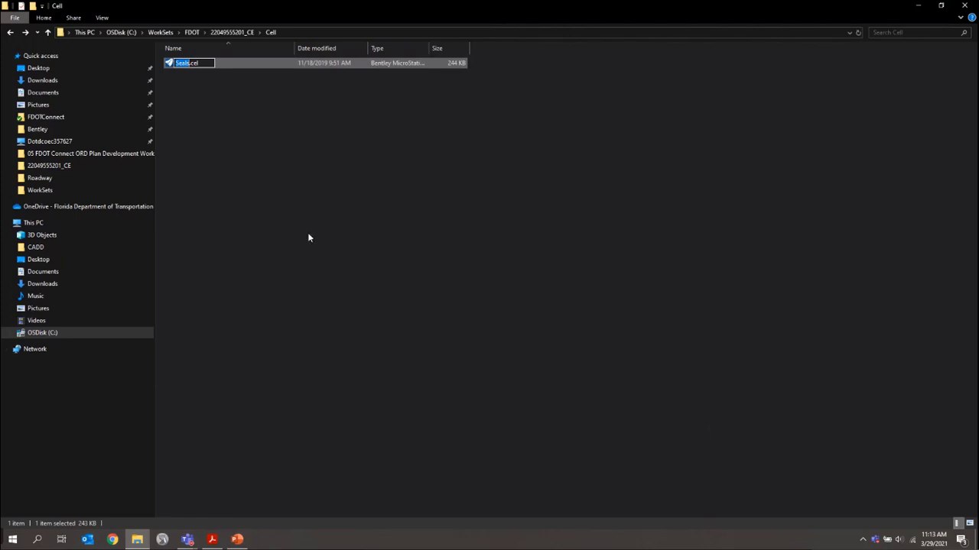
pyautogui.write('SR61')
pyautogui.write('_Seals')
pyautogui.press('Return')
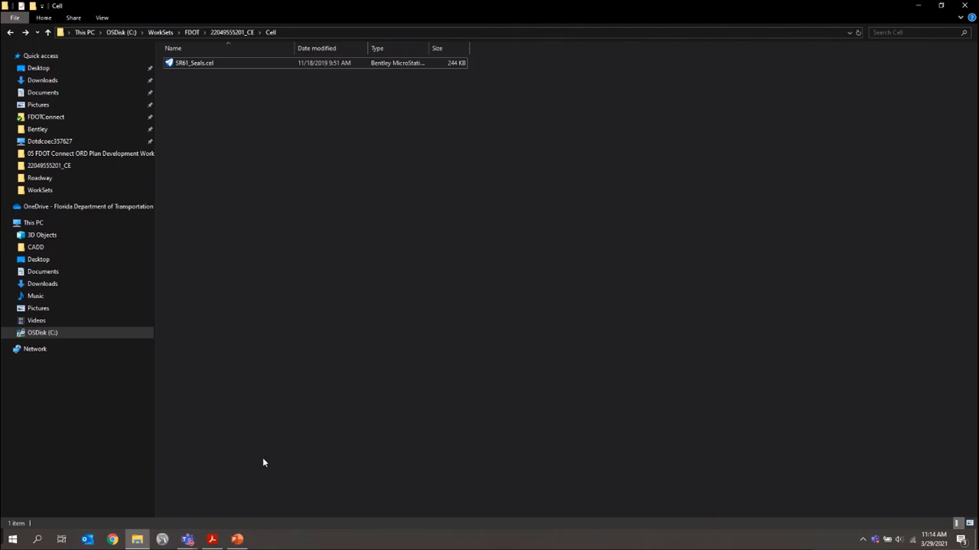
pyautogui.click(168, 541)
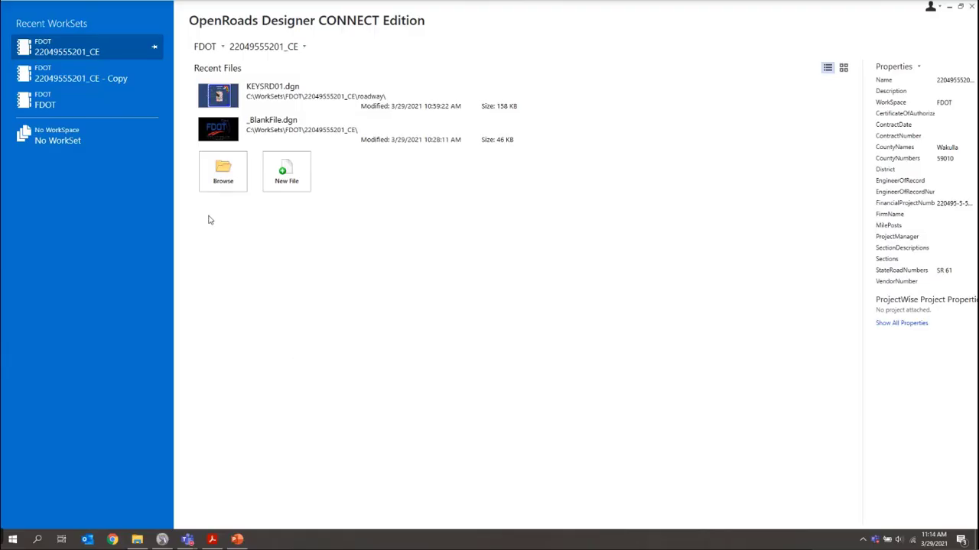
pyautogui.click(220, 178)
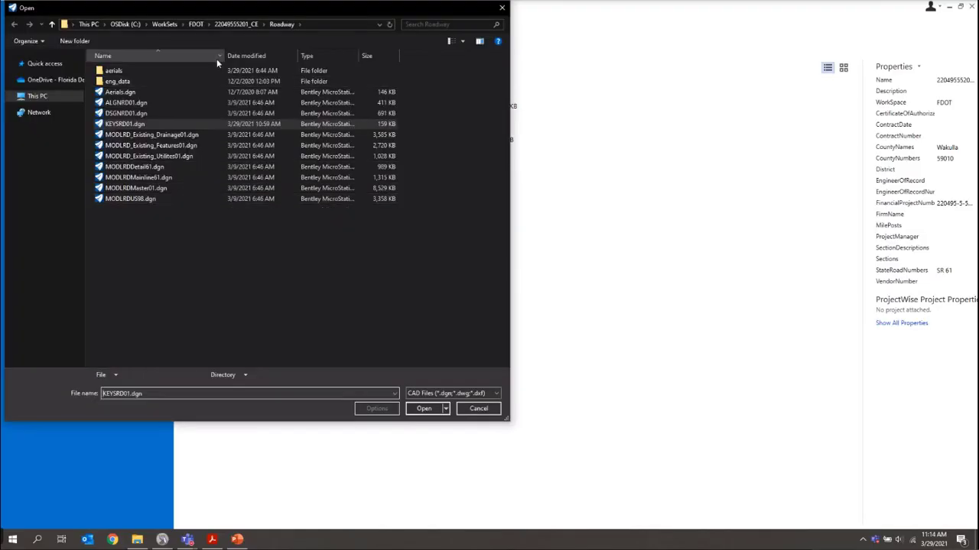
pyautogui.click(236, 24)
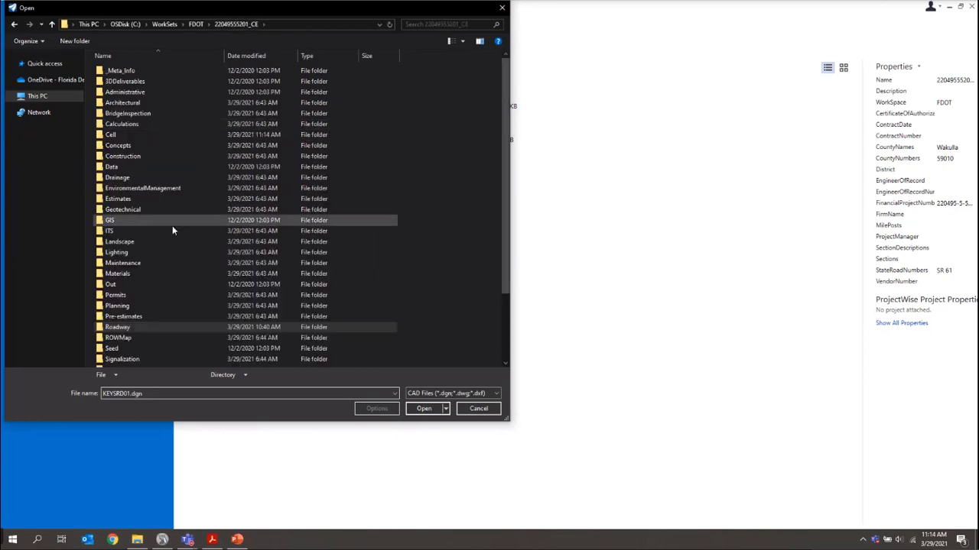
pyautogui.doubleClick(117, 140)
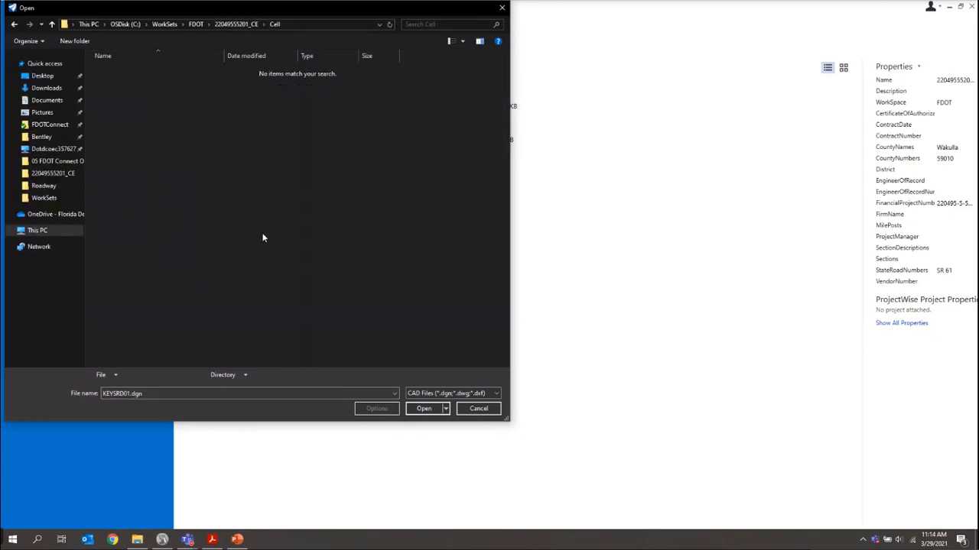
pyautogui.click(430, 393)
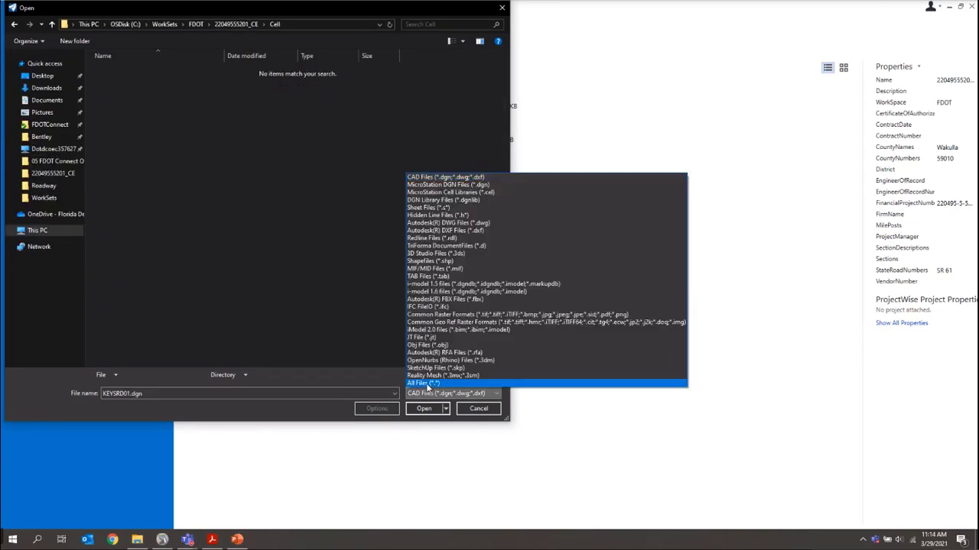
pyautogui.click(426, 383)
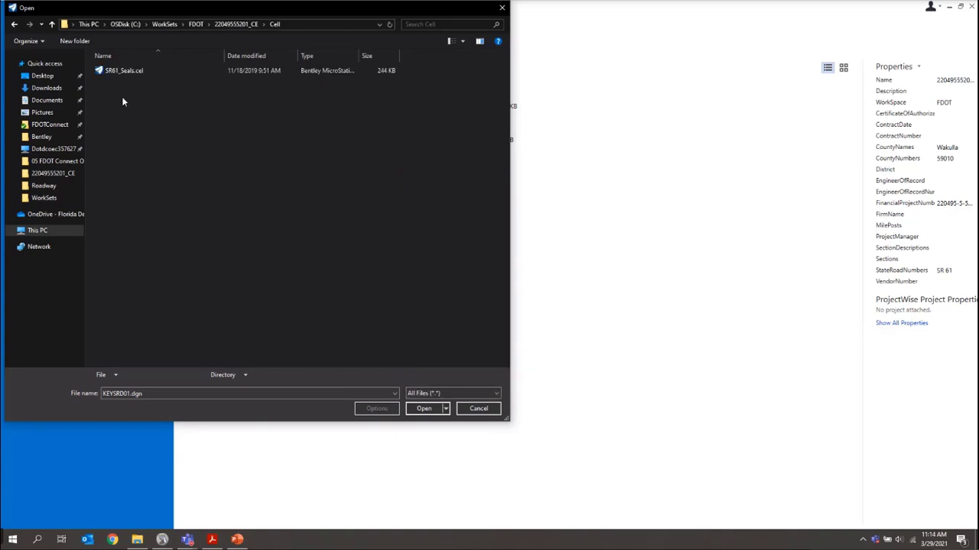
pyautogui.click(126, 72)
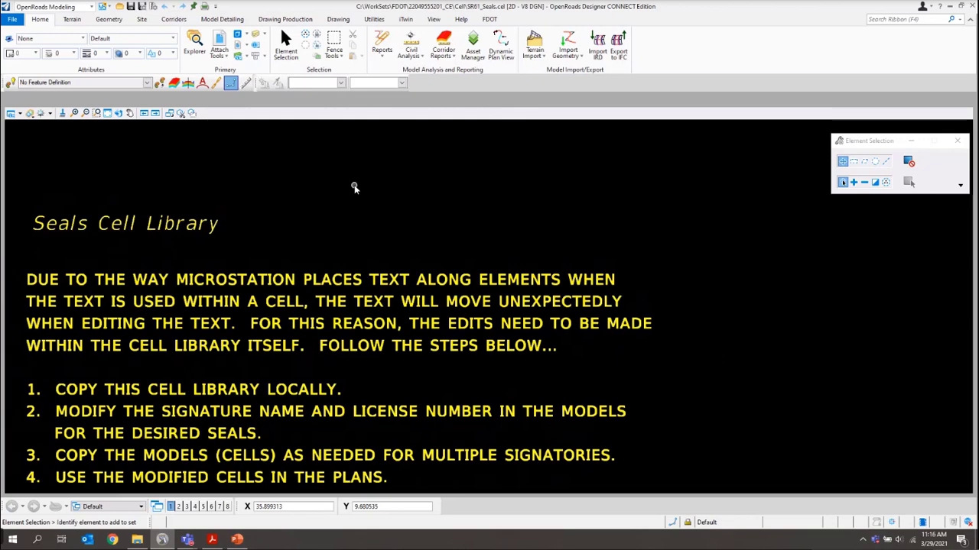
# Fit the Seals Cell Library instructions in view and list the library's seal models
pyautogui.click(108, 113)
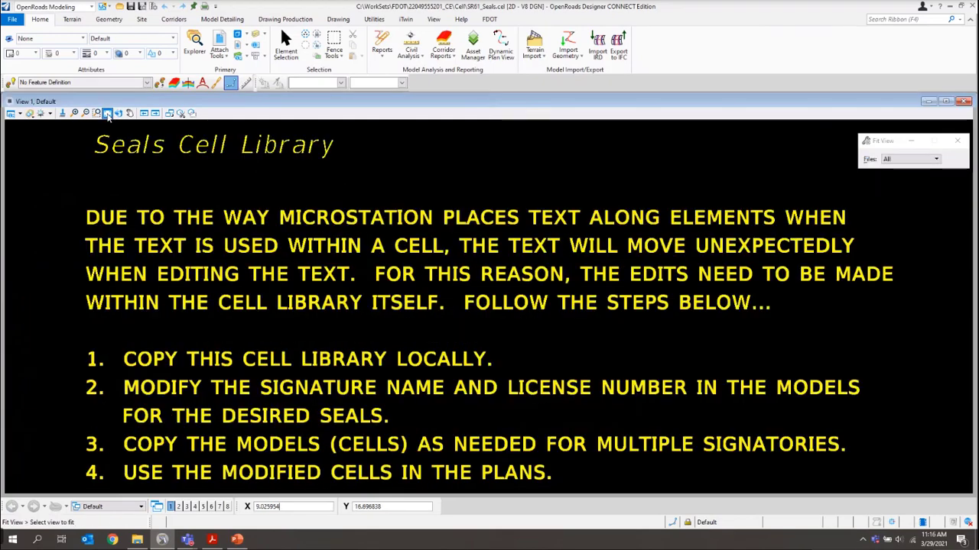
pyautogui.click(77, 164)
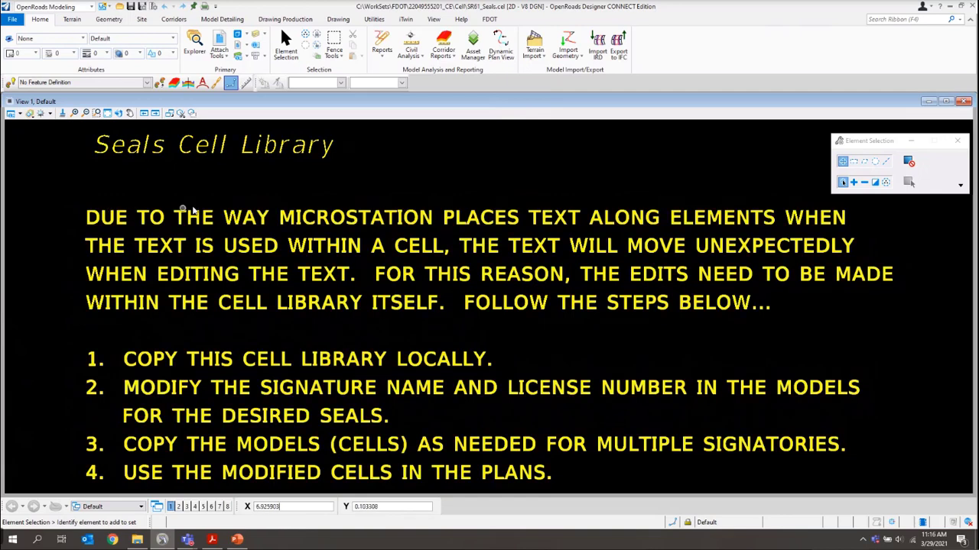
pyautogui.click(238, 35)
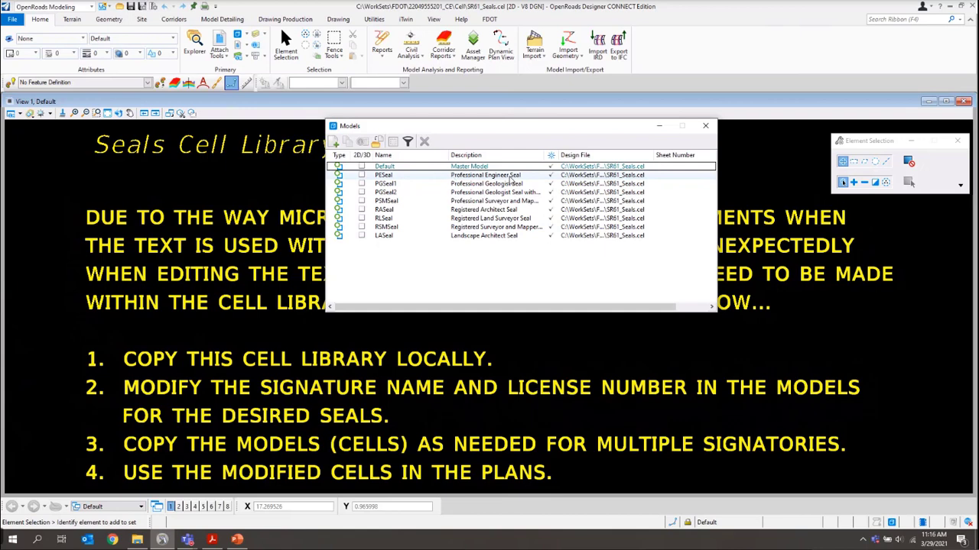
# Copy the PESeal model under a new name based on the signing engineer's name
pyautogui.rightClick(387, 176)
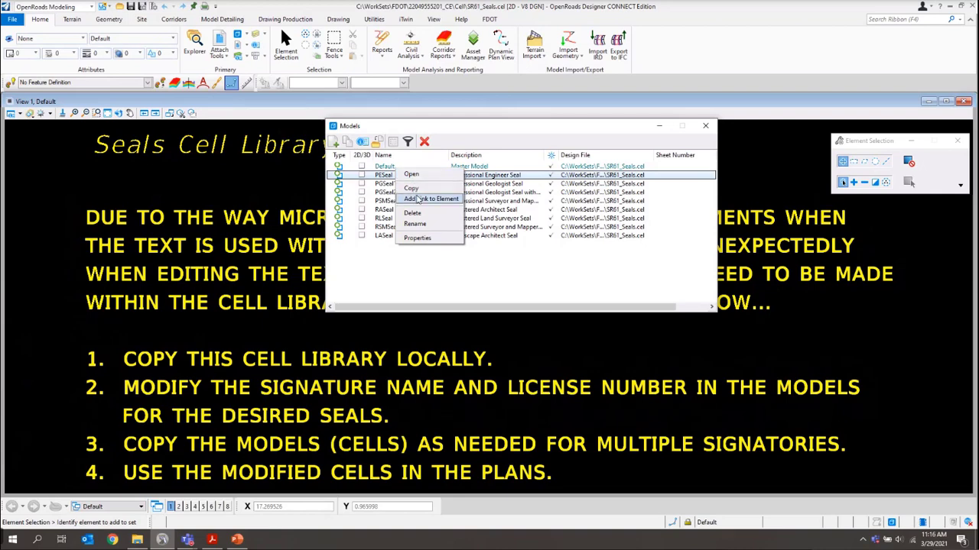
pyautogui.click(422, 190)
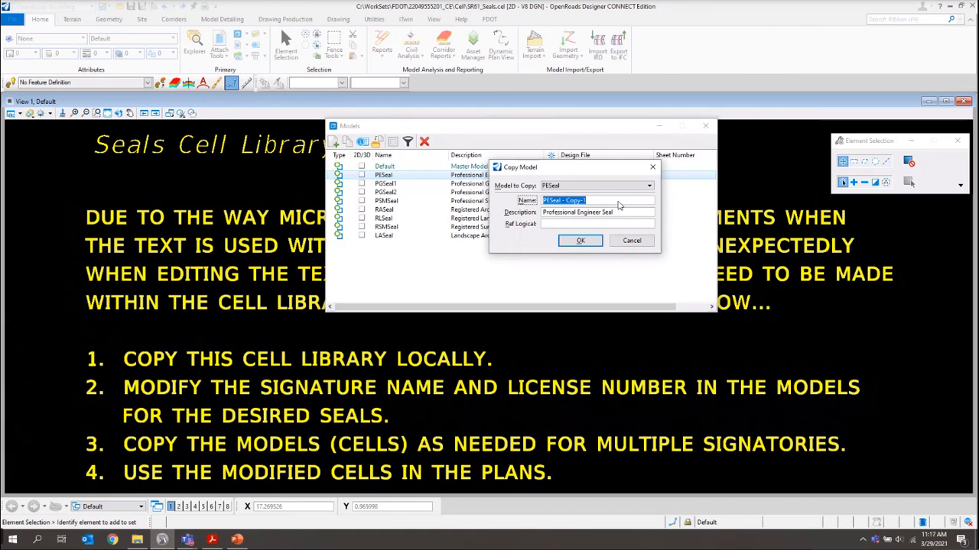
pyautogui.press('BackSpace')
pyautogui.write('Thorp_PESeal')
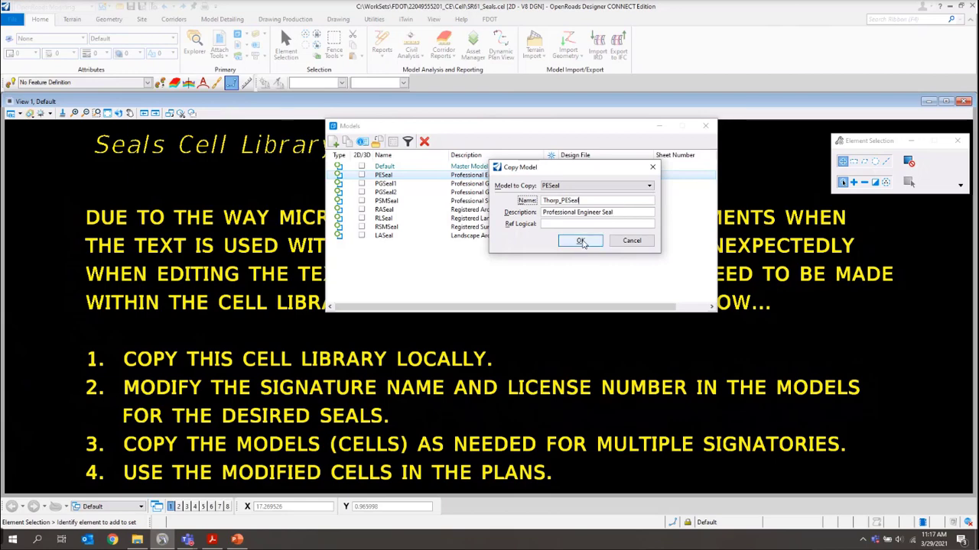
pyautogui.click(581, 241)
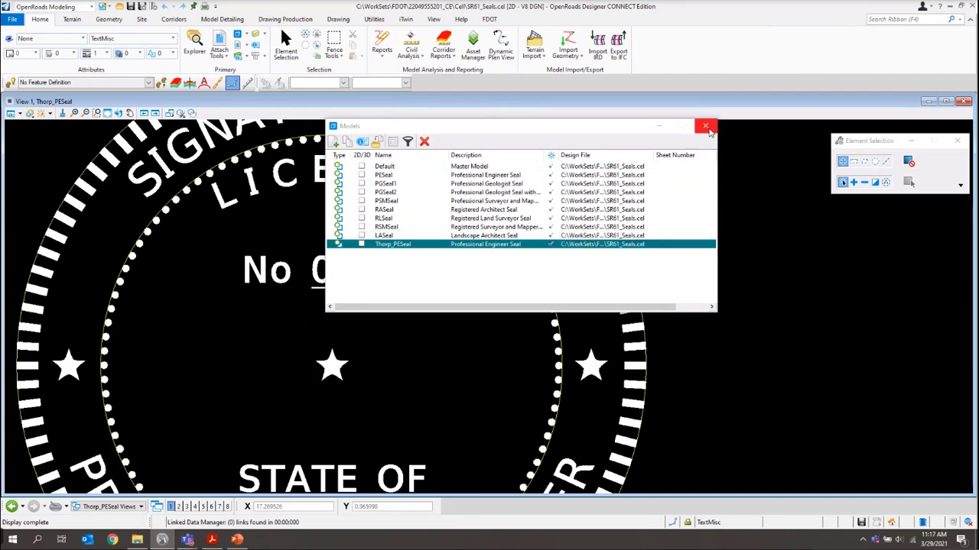
# Replace SIGNATURE NAME on the copied seal with the engineer's name
pyautogui.click(706, 126)
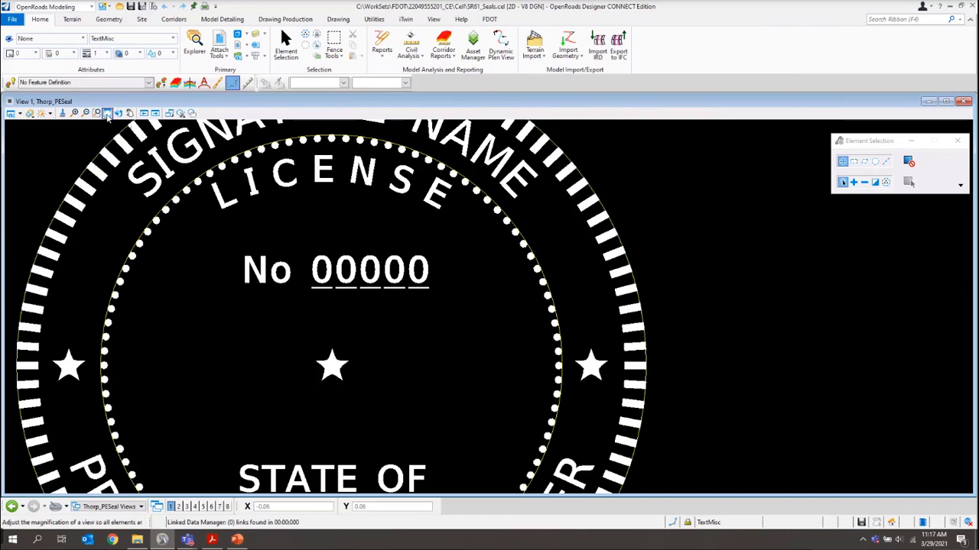
pyautogui.click(107, 114)
pyautogui.click(142, 167)
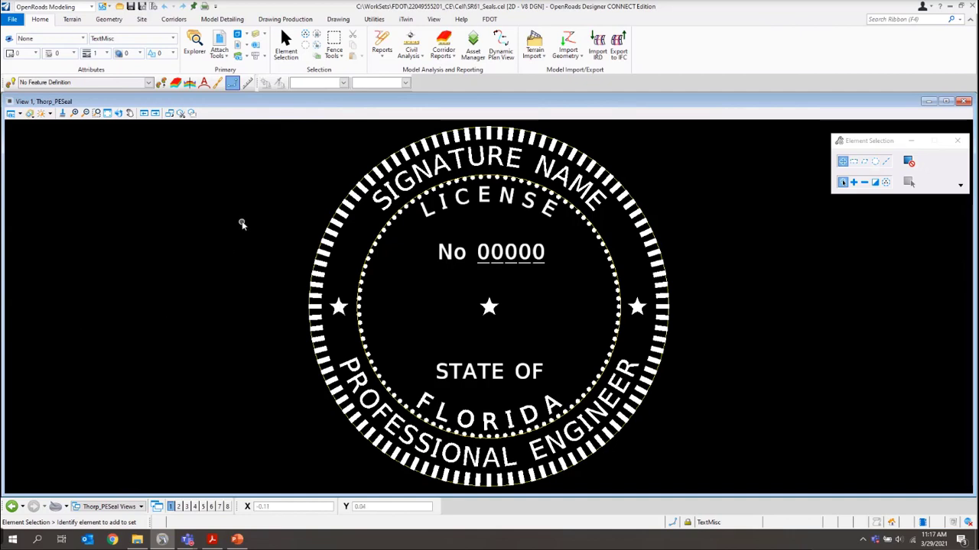
pyautogui.click(286, 19)
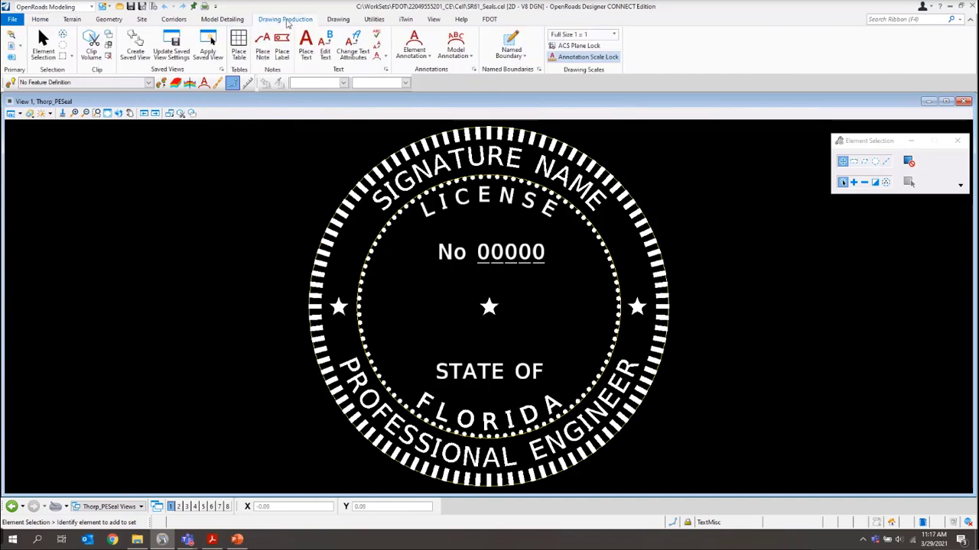
pyautogui.click(327, 49)
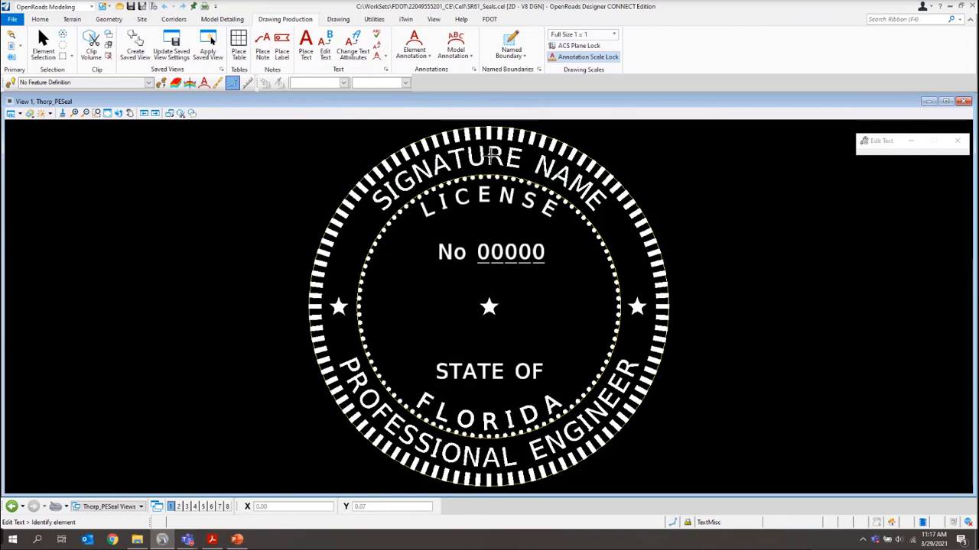
pyautogui.click(491, 156)
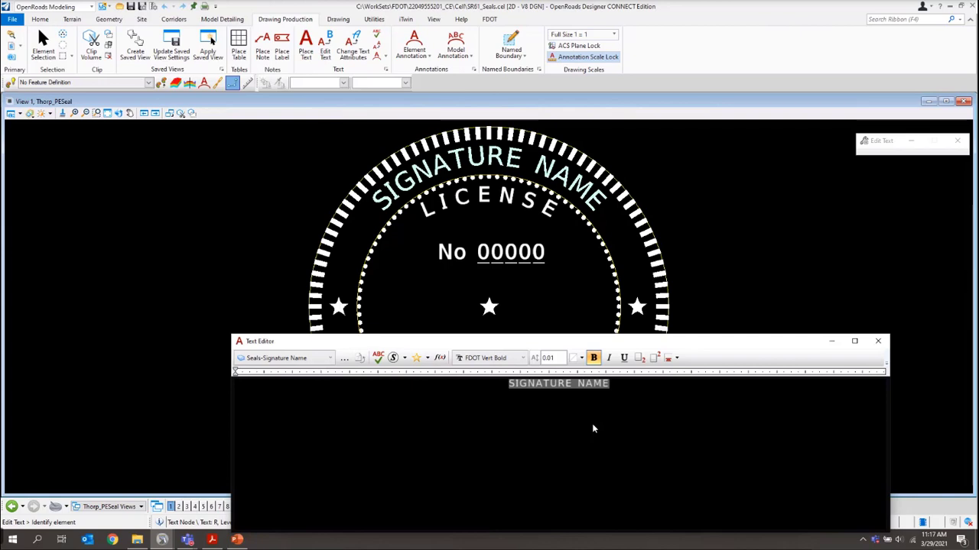
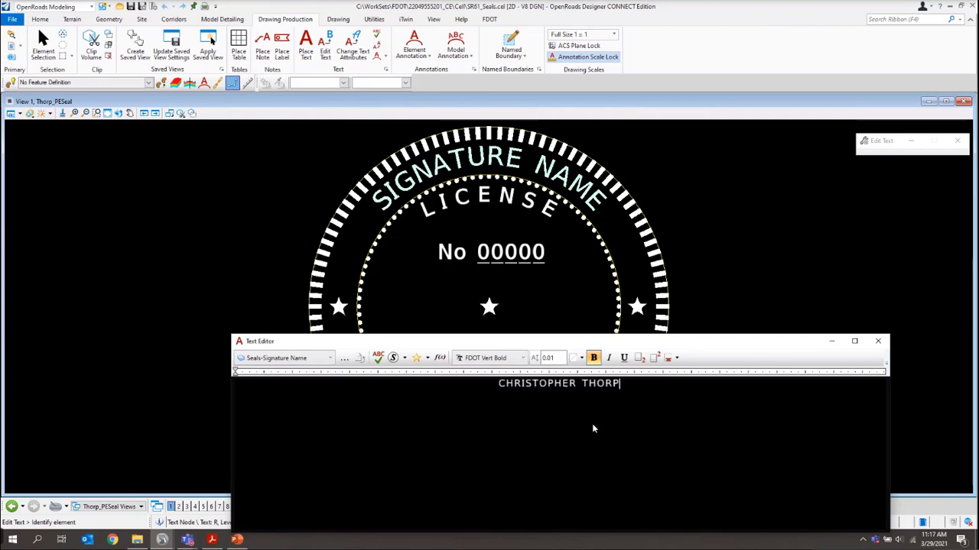
pyautogui.click(805, 193)
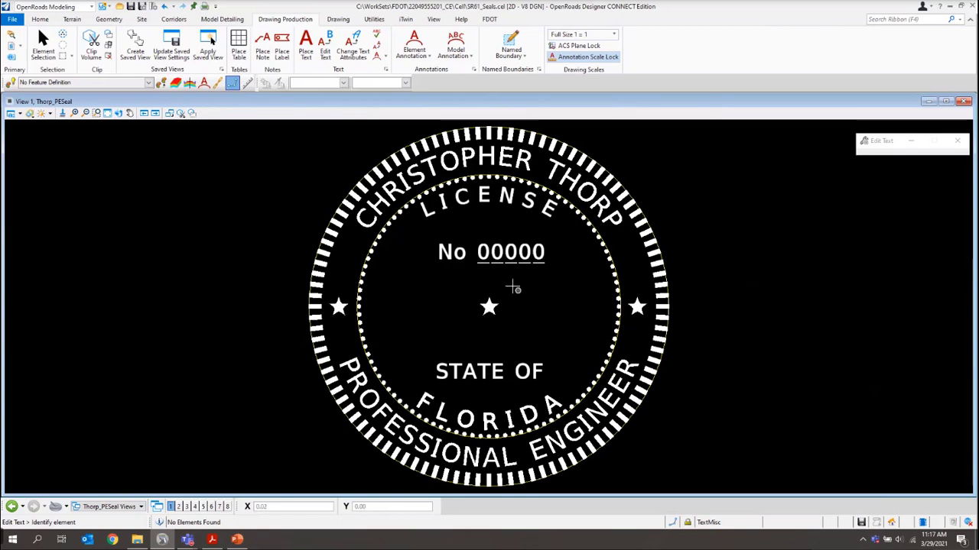
# Replace the 00000 placeholder on the seal with the engineer's license number
pyautogui.click(511, 252)
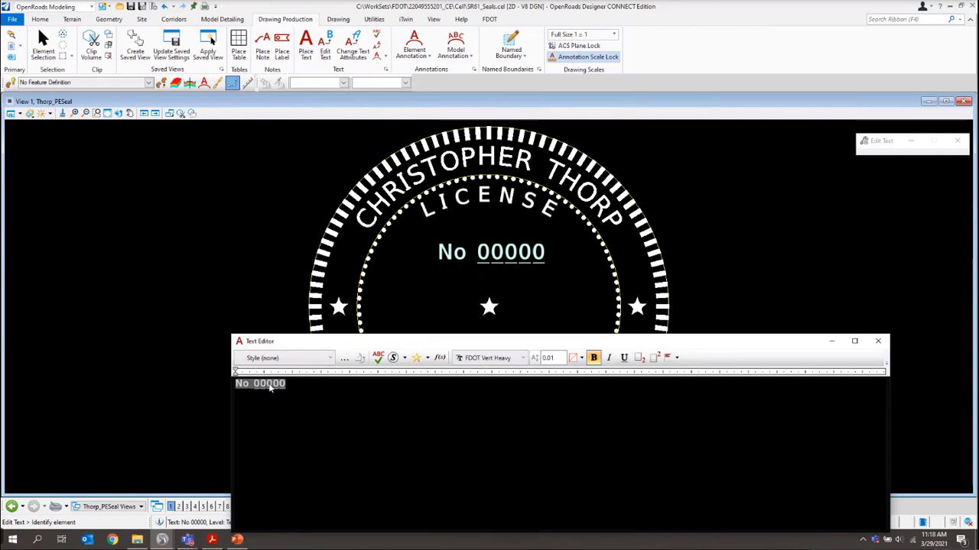
pyautogui.doubleClick(270, 384)
pyautogui.write('12345')
pyautogui.click(206, 281)
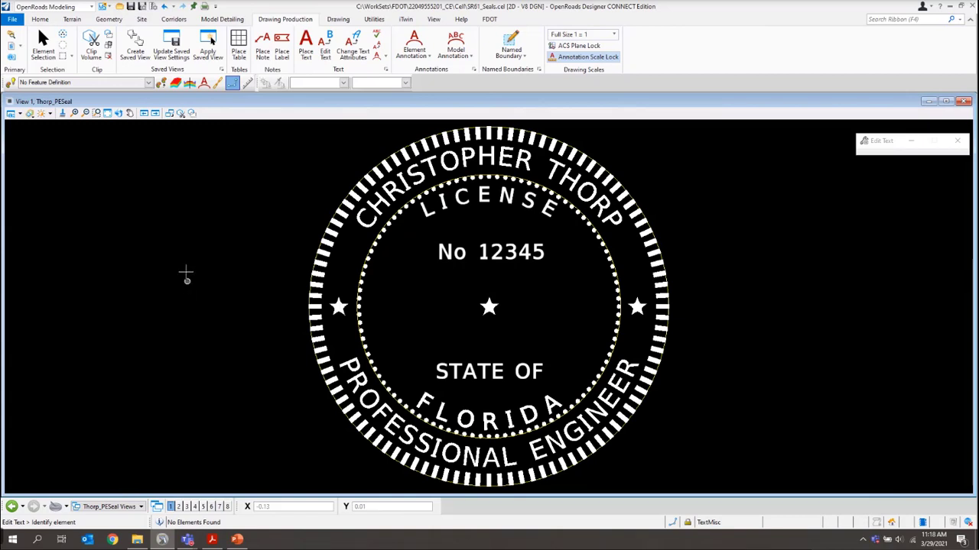
# Close the seals cell library, dismissing the disassociation notice
pyautogui.click(45, 56)
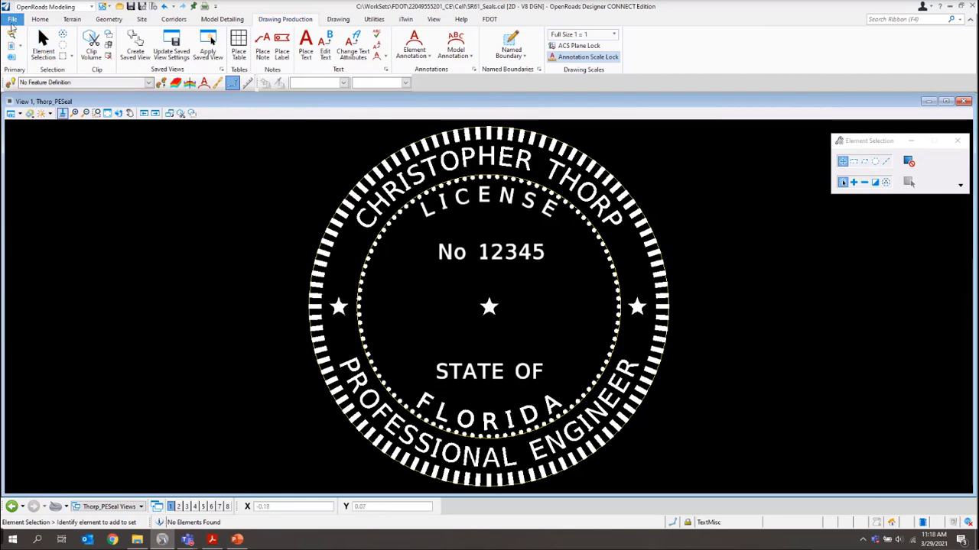
pyautogui.click(13, 20)
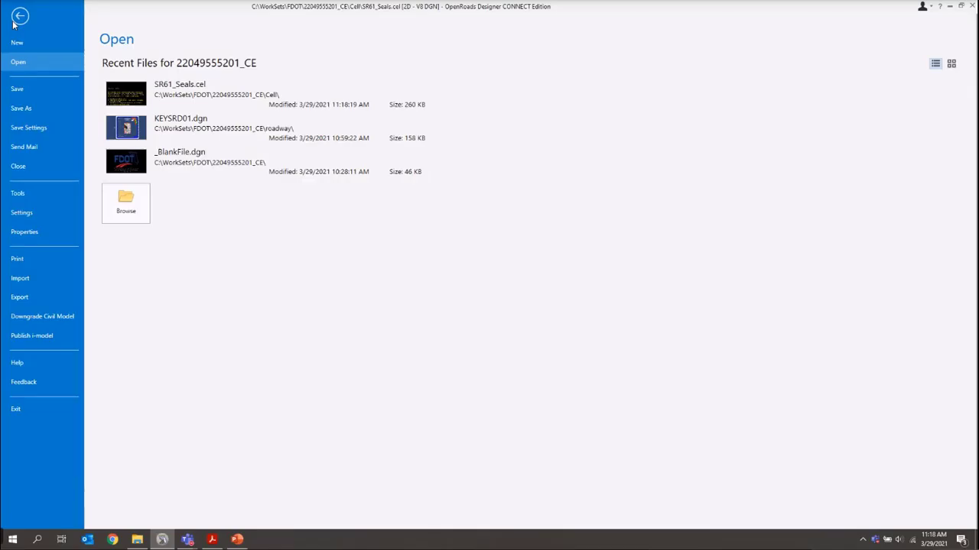
pyautogui.click(29, 167)
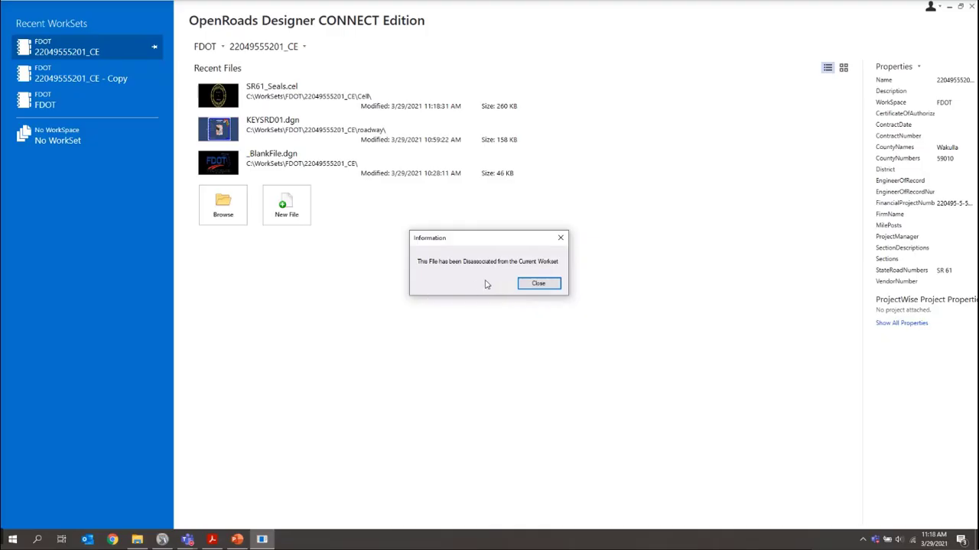
pyautogui.click(538, 284)
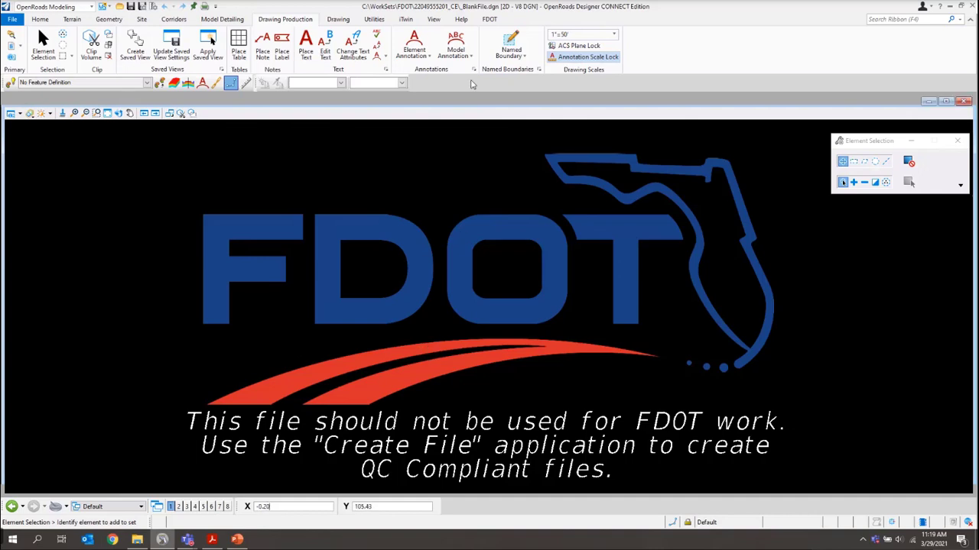
# Create and open a new SIGNRD Signature Sheet file, SIGNRD01.dgn, with the FDOT file creation tool
pyautogui.click(490, 20)
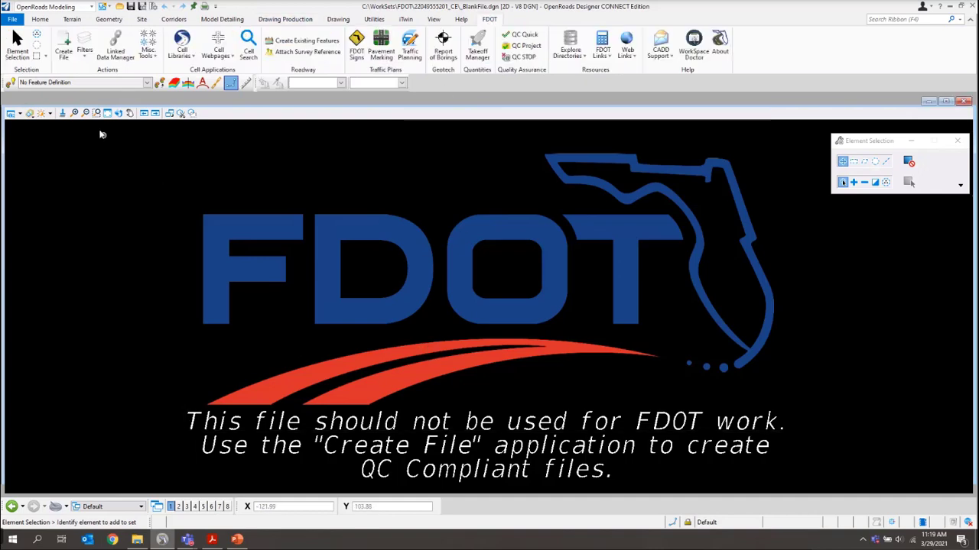
pyautogui.click(63, 47)
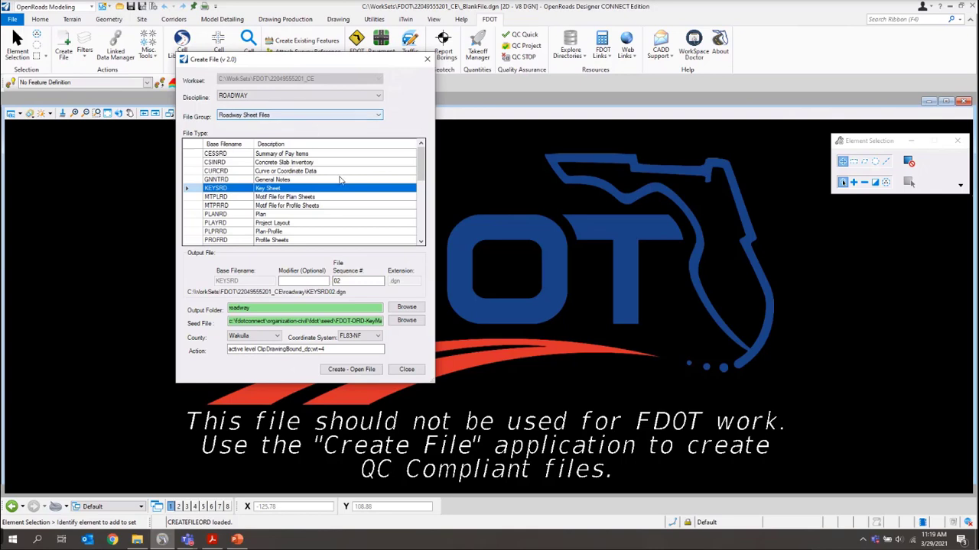
pyautogui.scroll(-1, 334, 196)
pyautogui.scroll(-1, 333, 197)
pyautogui.scroll(-1, 260, 200)
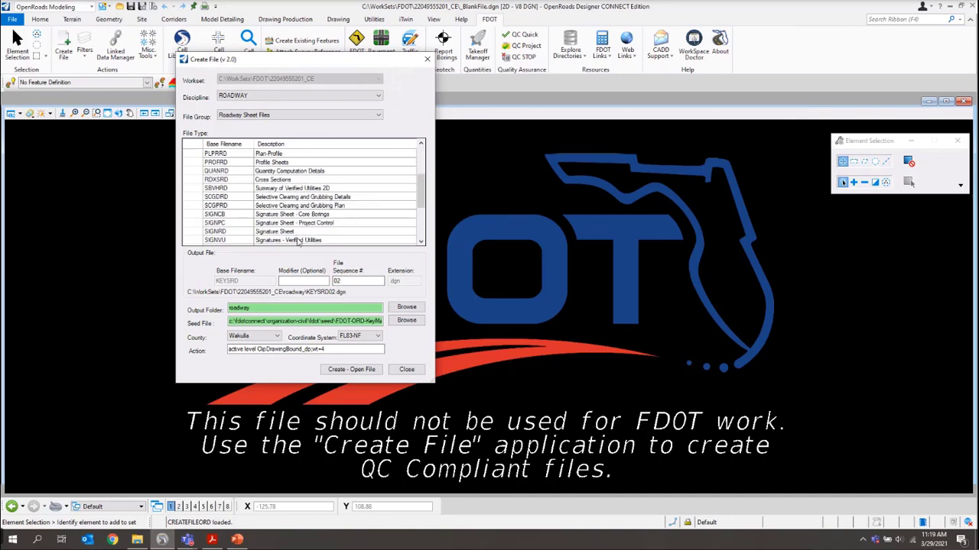
pyautogui.click(301, 233)
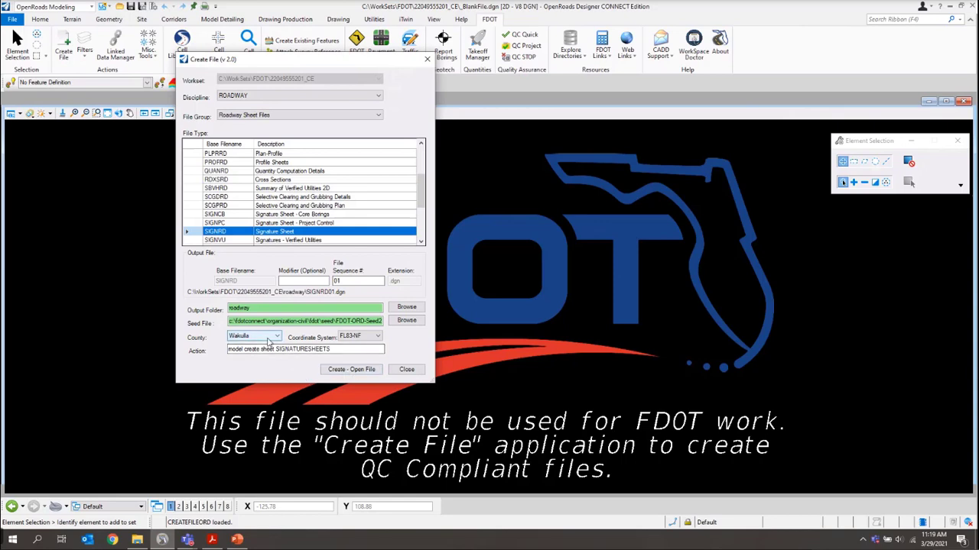
pyautogui.click(346, 369)
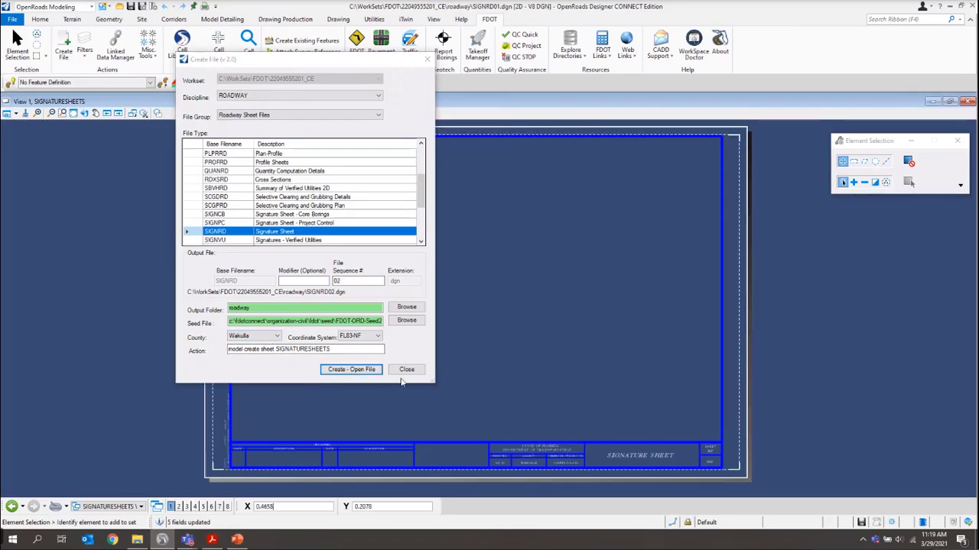
pyautogui.click(406, 370)
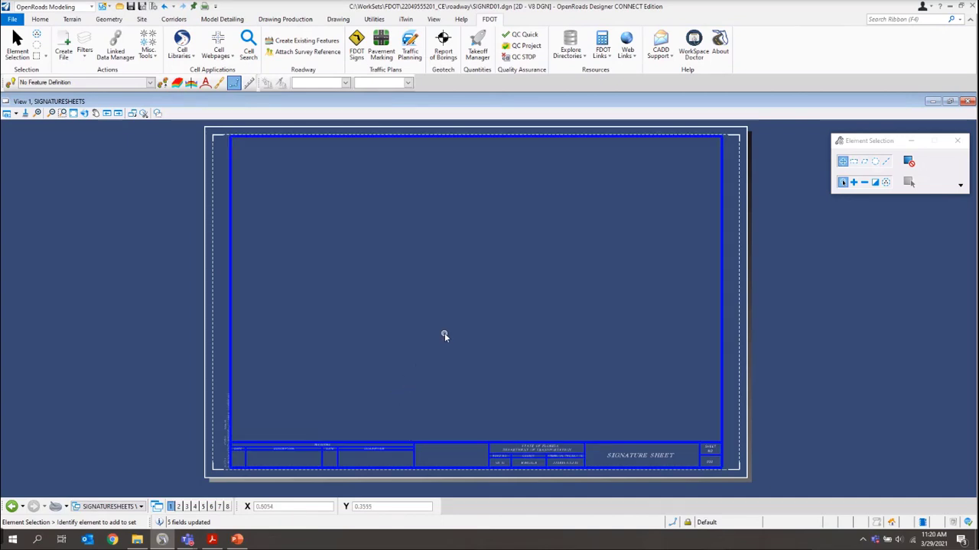
# Start Place Active Cell and open the empty Cell Library's File menu
pyautogui.click(340, 22)
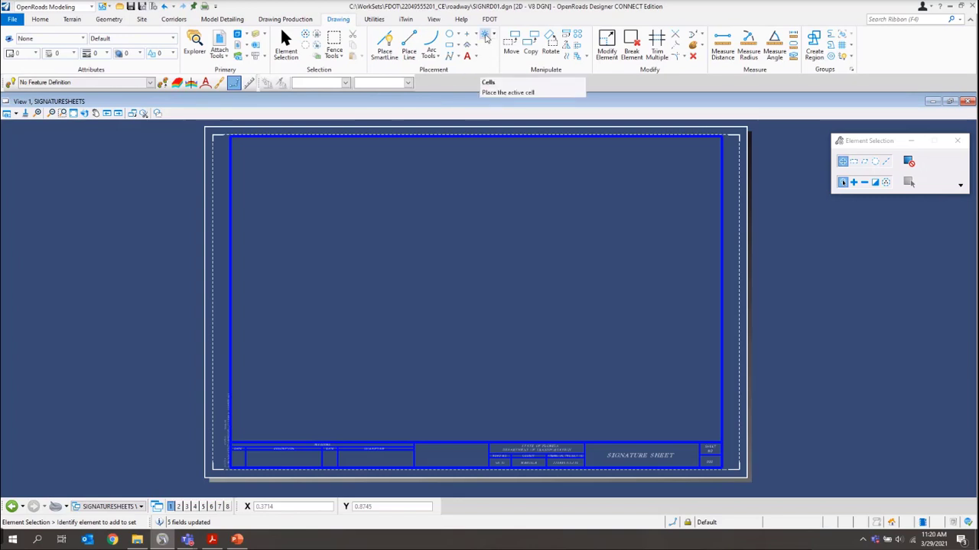
pyautogui.click(485, 36)
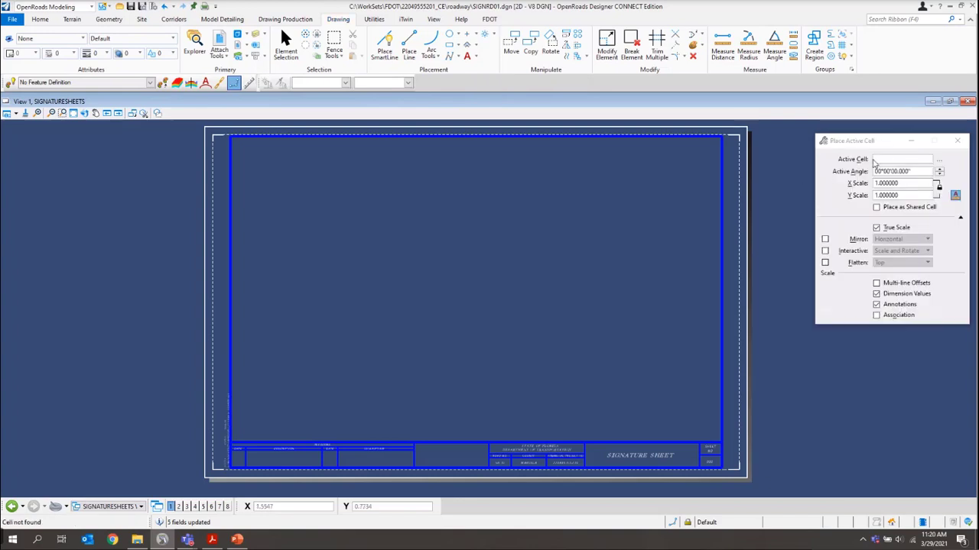
pyautogui.click(939, 160)
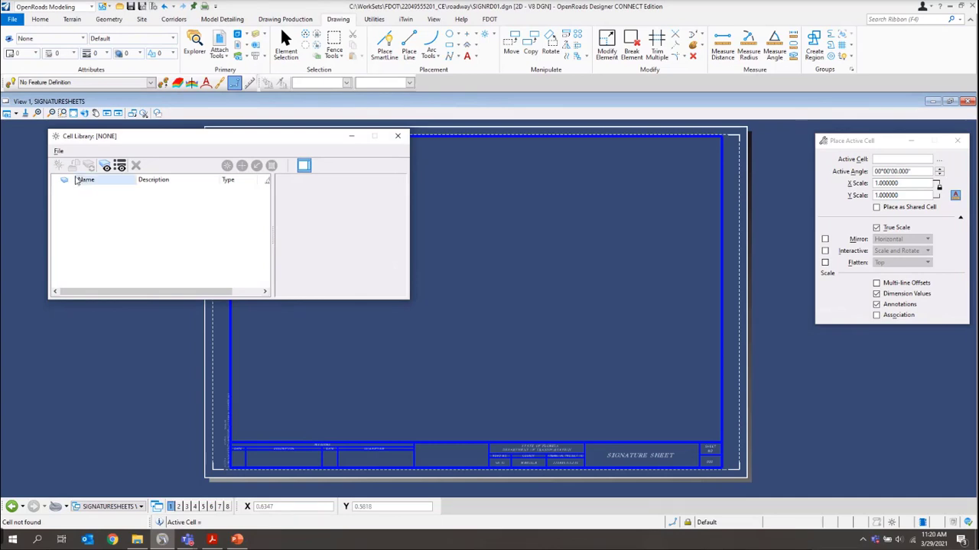
pyautogui.click(58, 152)
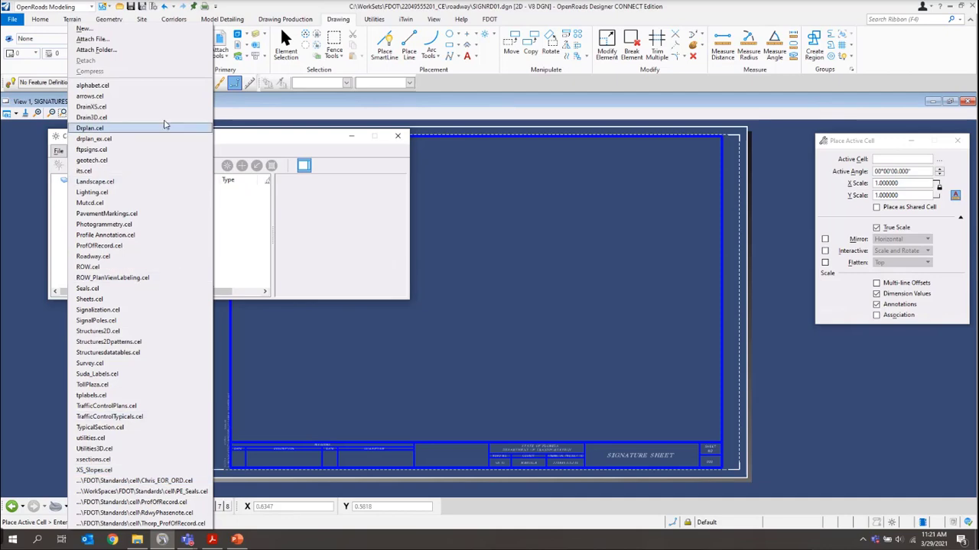
pyautogui.click(114, 39)
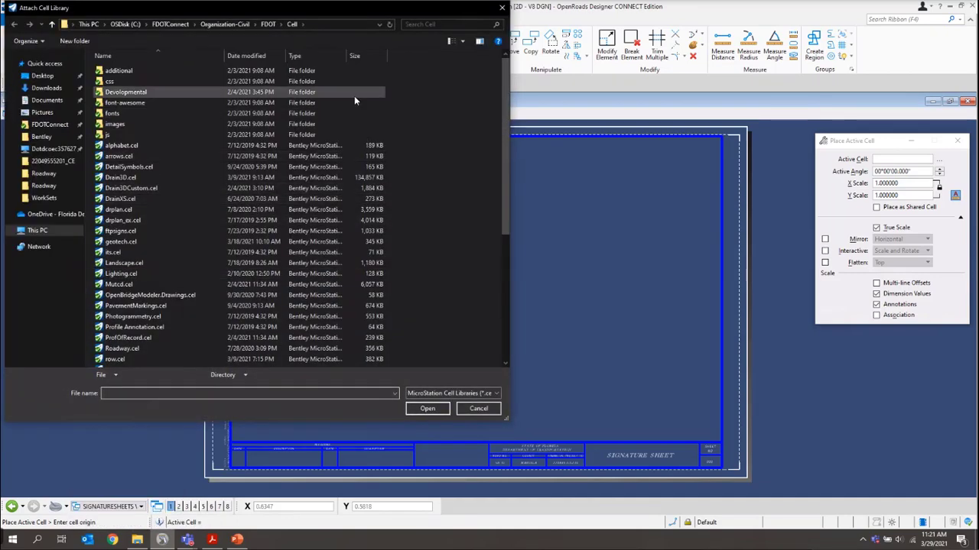
pyautogui.click(130, 24)
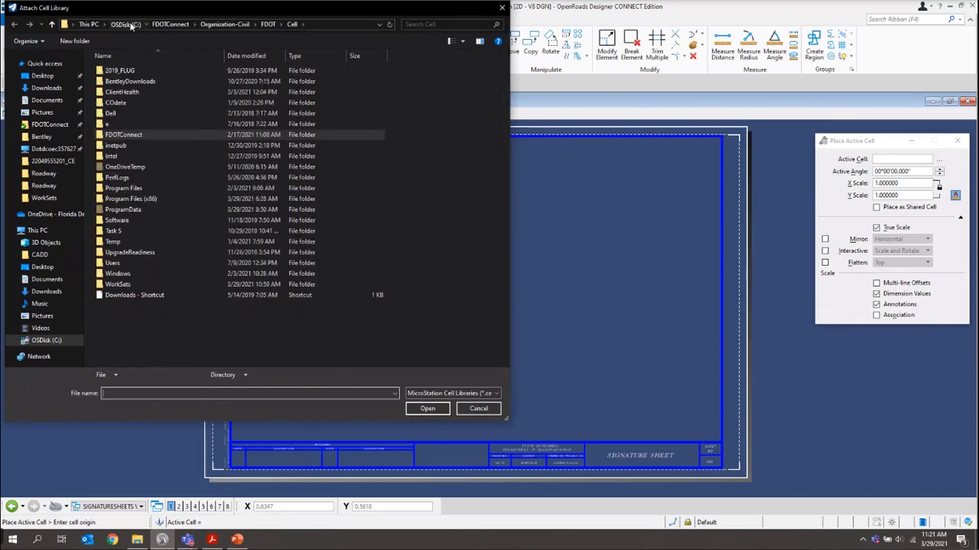
pyautogui.doubleClick(118, 284)
pyautogui.doubleClick(112, 71)
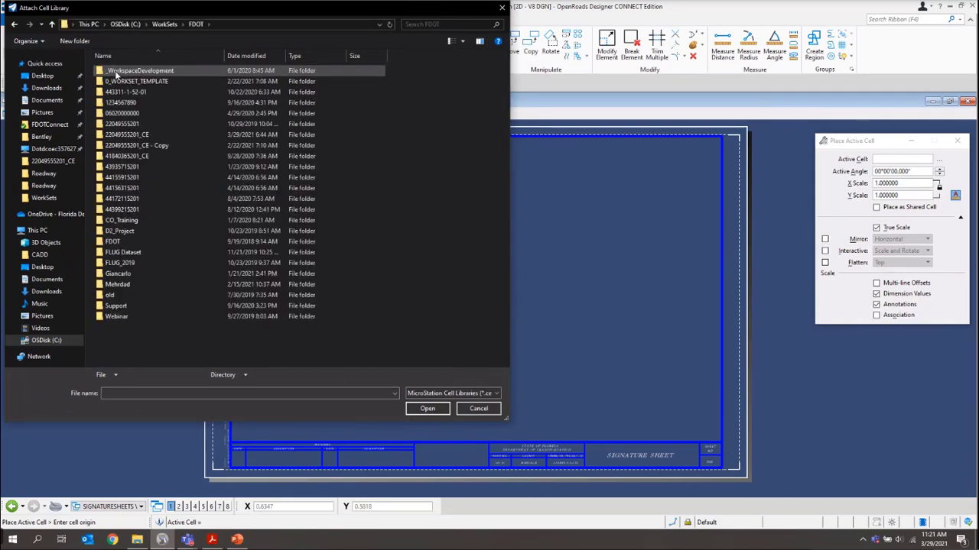
pyautogui.doubleClick(126, 135)
pyautogui.doubleClick(128, 136)
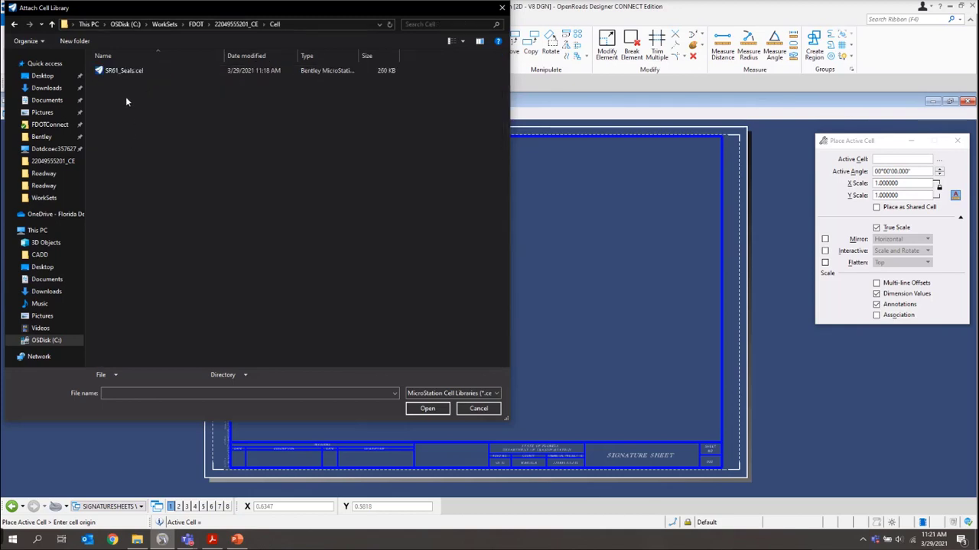
pyautogui.click(126, 72)
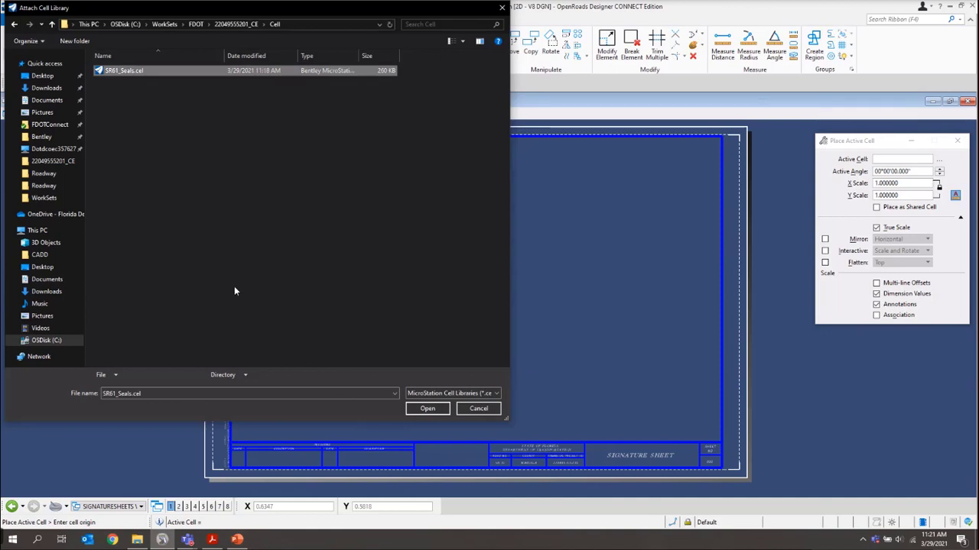
pyautogui.click(427, 408)
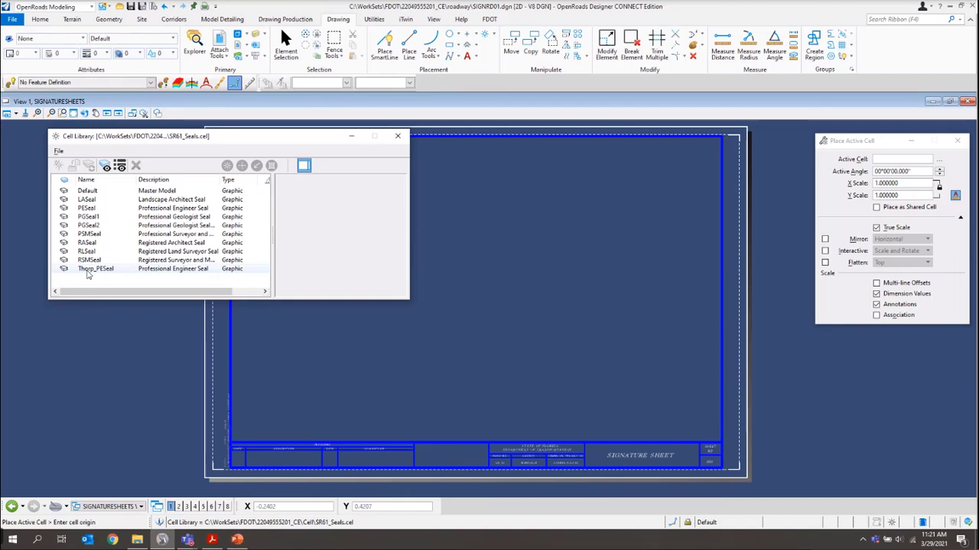
# Place the copied PE seal cell in the top-left corner of SIGNRD01.dgn, then close Cell Library
pyautogui.doubleClick(87, 271)
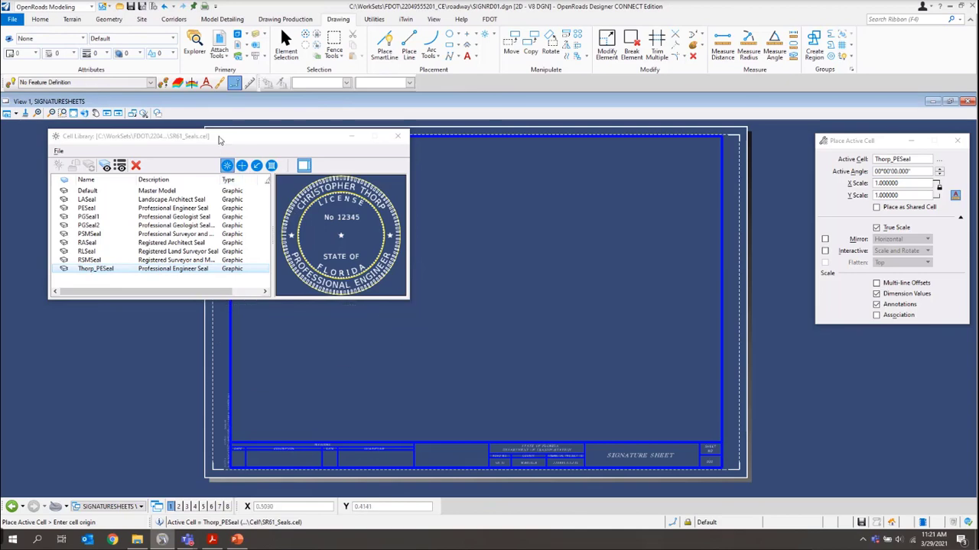
pyautogui.moveTo(218, 138); pyautogui.dragTo(595, 335)
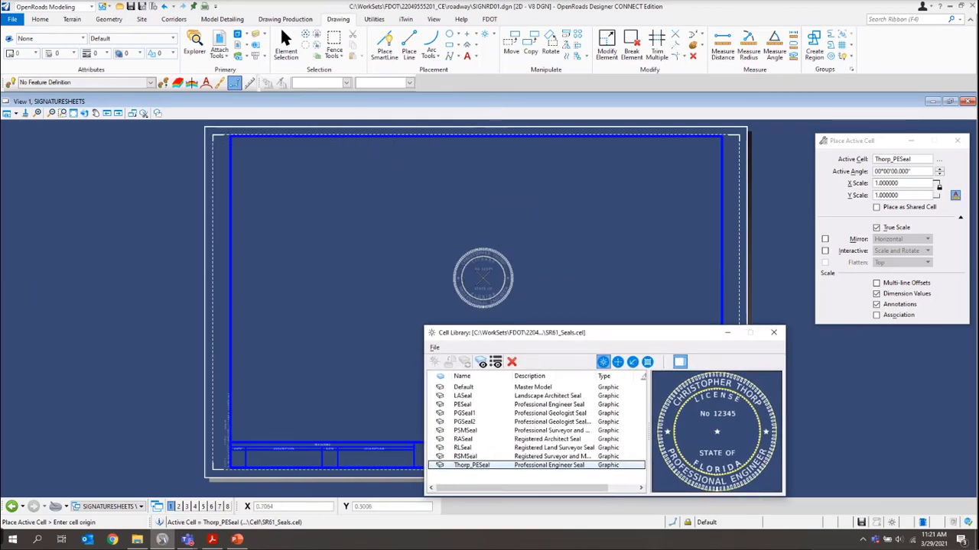
pyautogui.scroll(2, 221, 151)
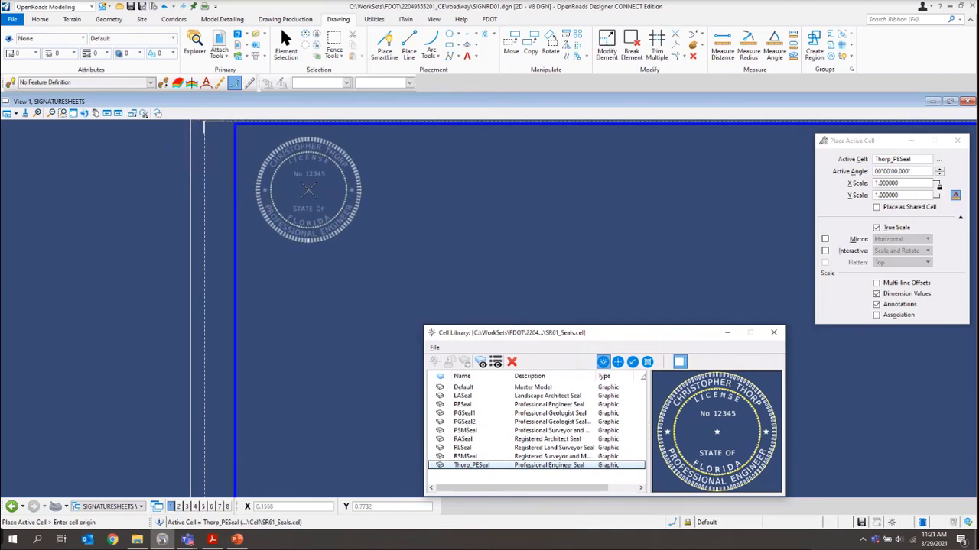
pyautogui.click(309, 190)
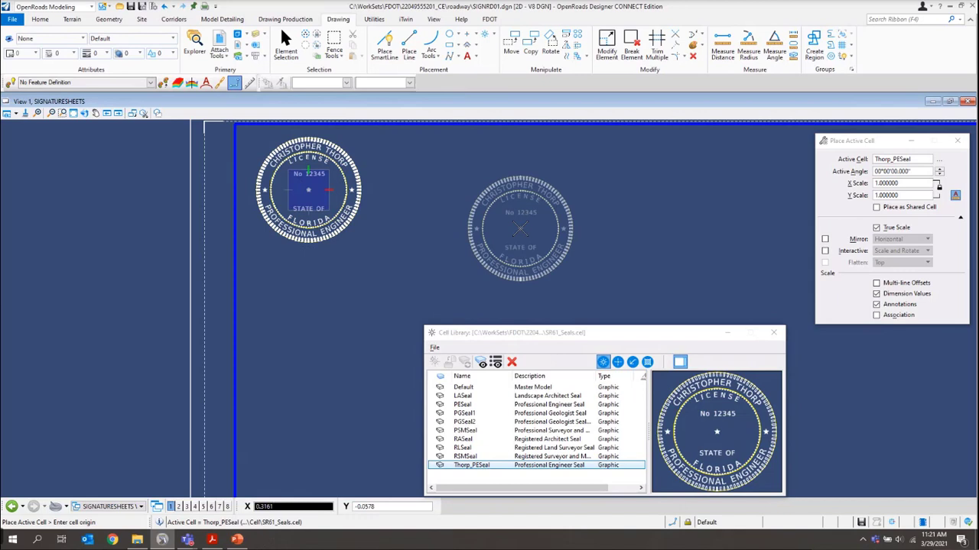
pyautogui.press('Escape')
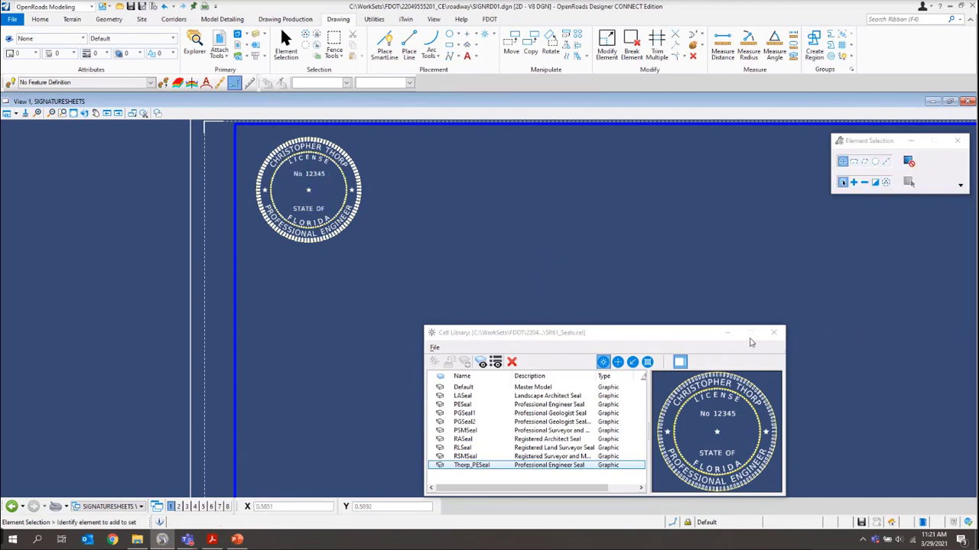
pyautogui.click(773, 332)
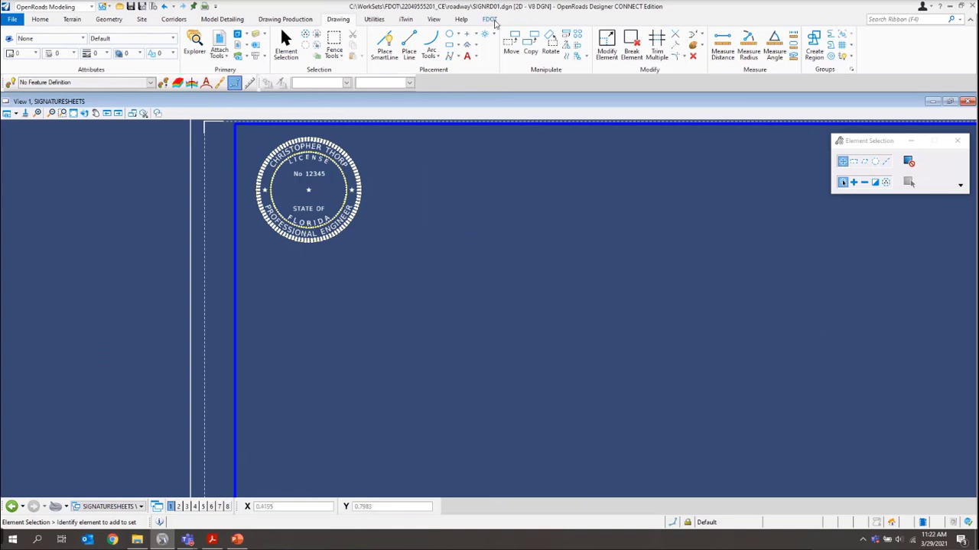
# In FDOT Linked Data Manager, create Statement_of_Responsibility_PE.docx in Roadway from the Statement of Resp. PE Word template
pyautogui.click(492, 20)
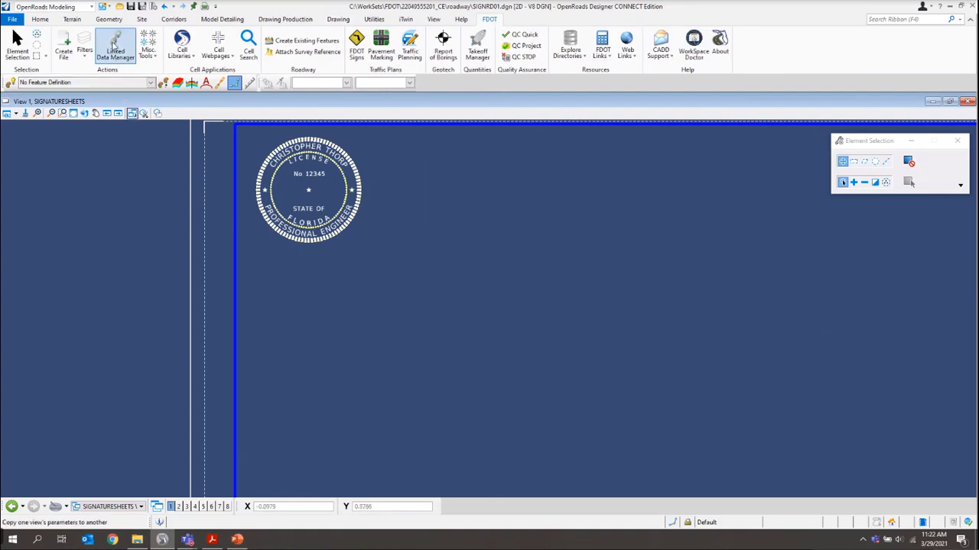
pyautogui.click(115, 44)
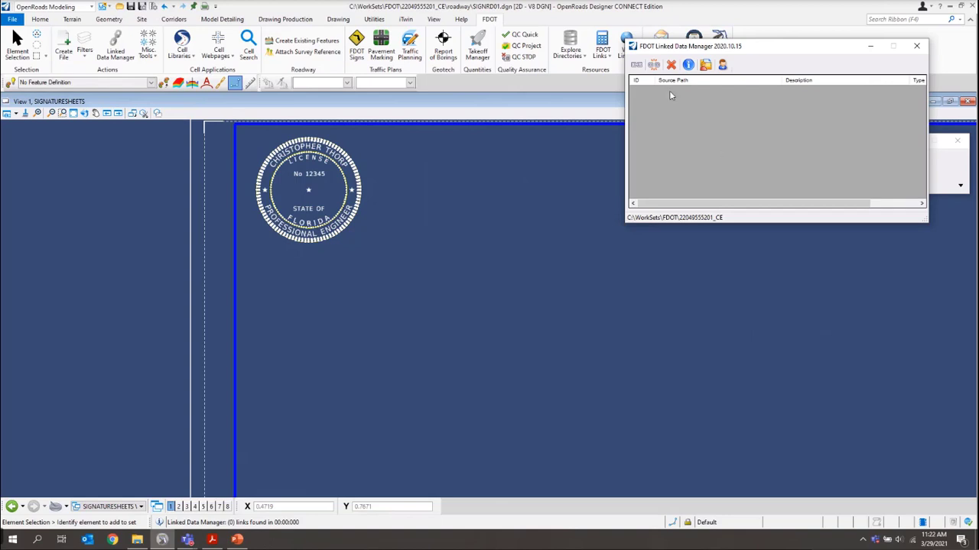
pyautogui.click(636, 64)
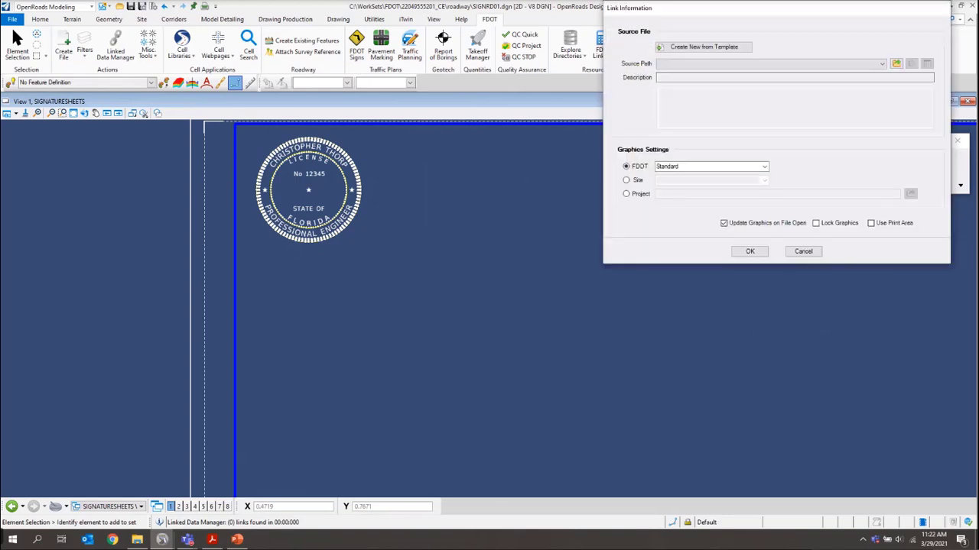
pyautogui.click(697, 49)
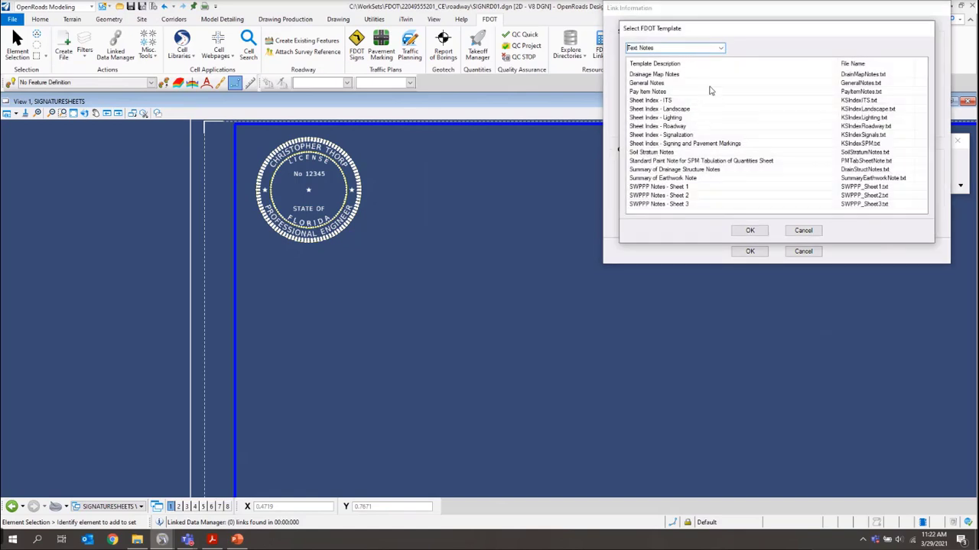
pyautogui.click(718, 50)
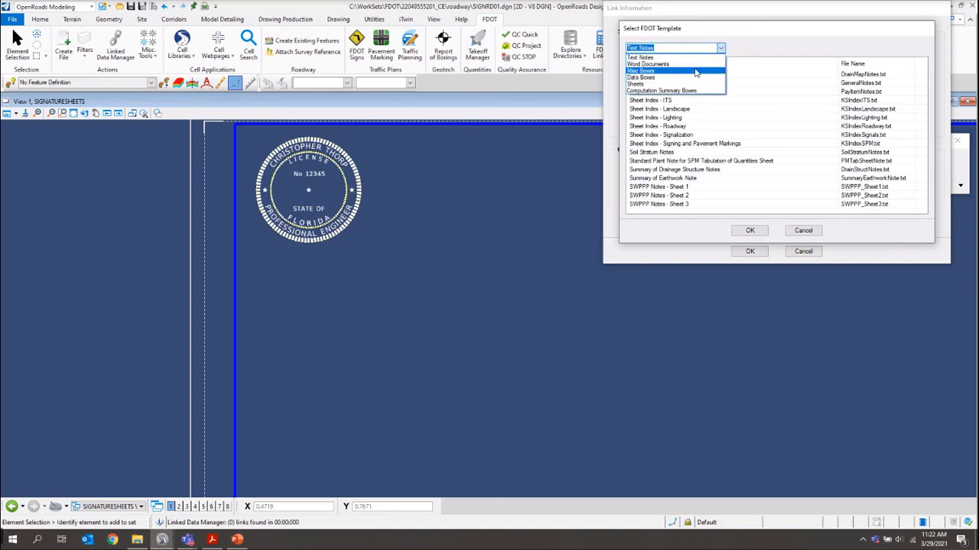
pyautogui.click(676, 66)
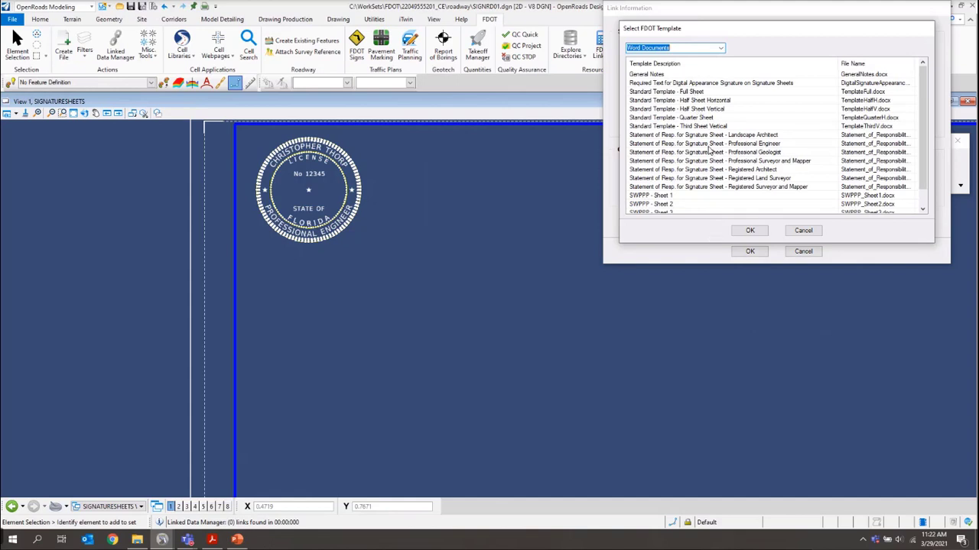
pyautogui.click(789, 146)
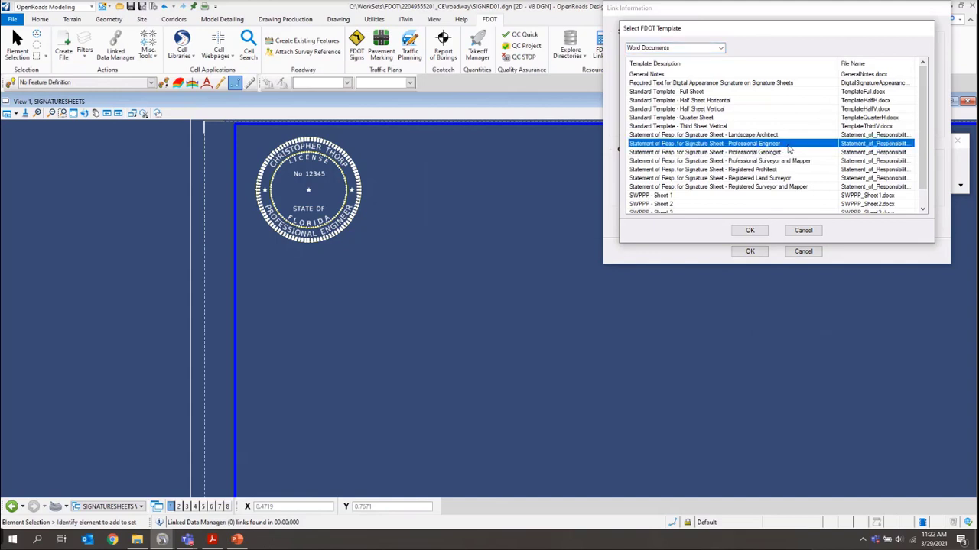
pyautogui.click(747, 234)
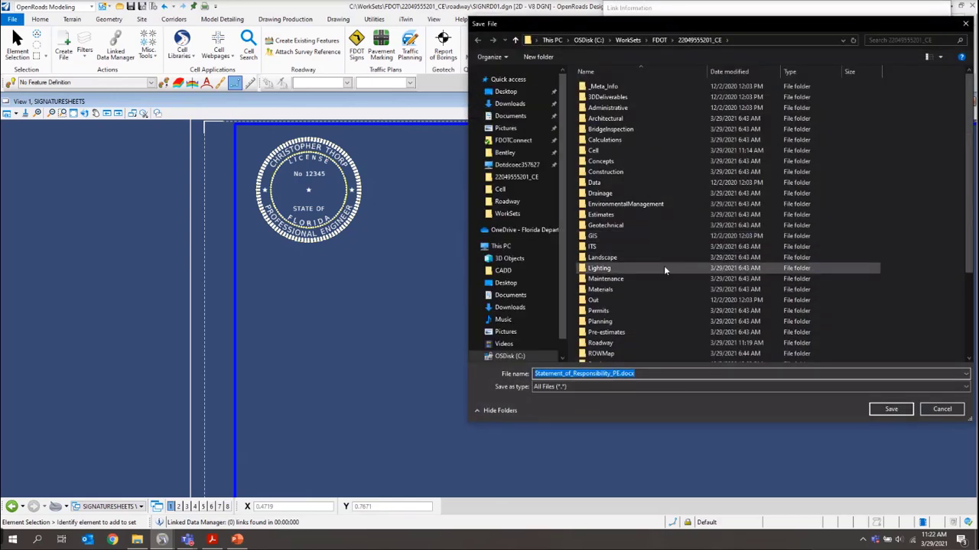
pyautogui.scroll(-3, 663, 269)
pyautogui.doubleClick(669, 253)
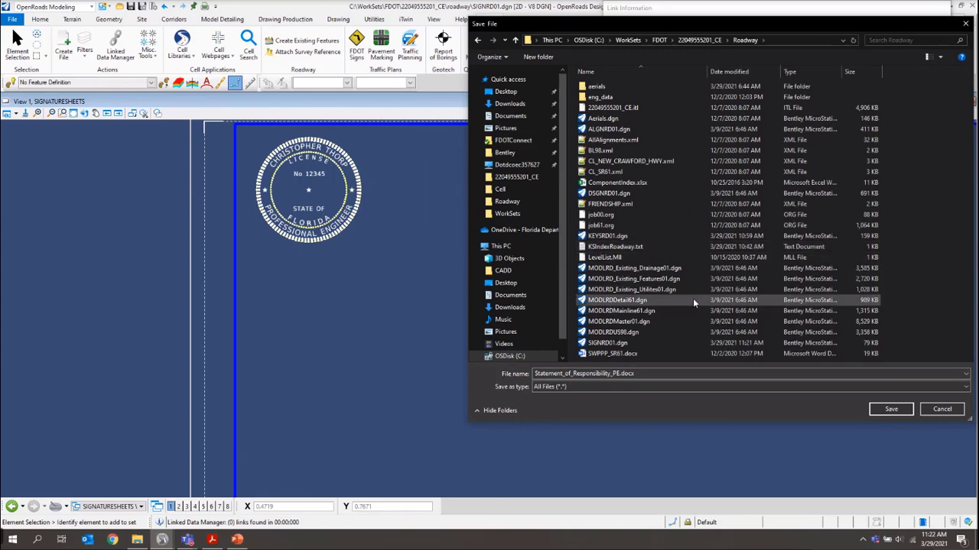
pyautogui.click(892, 410)
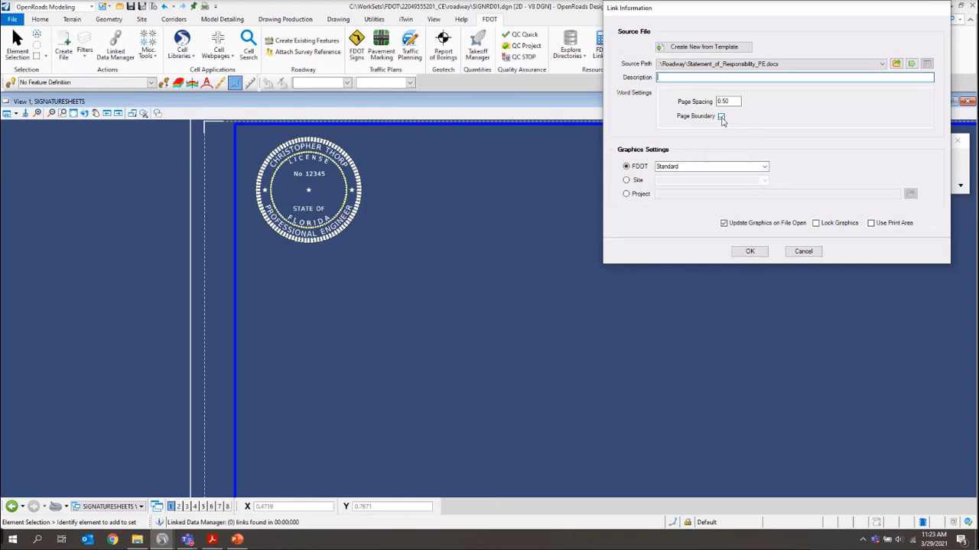
pyautogui.click(721, 117)
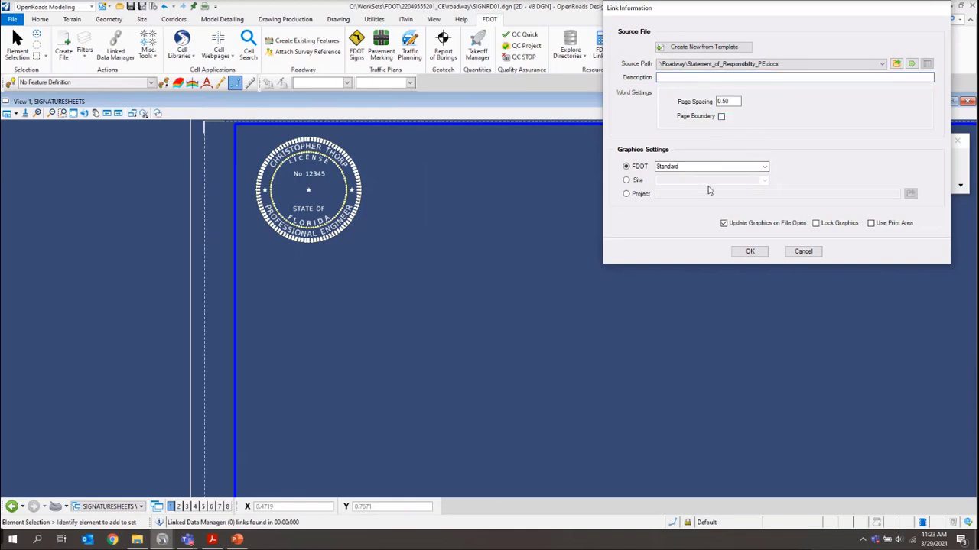
pyautogui.click(745, 252)
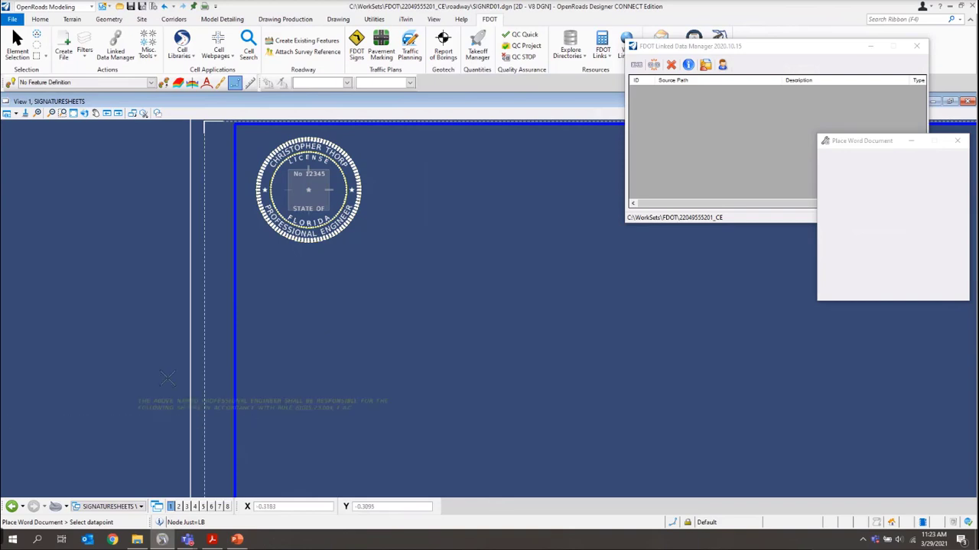
pyautogui.click(241, 250)
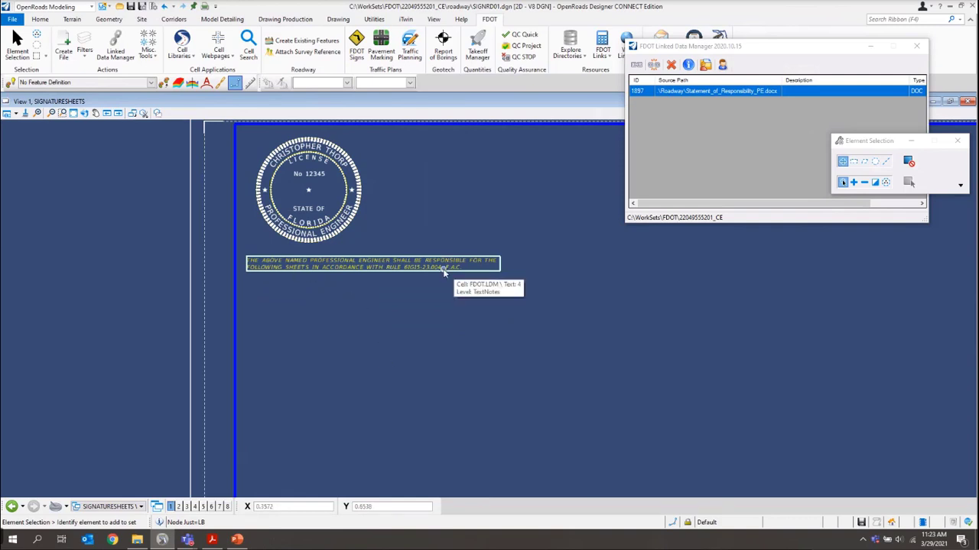
pyautogui.rightClick(665, 90)
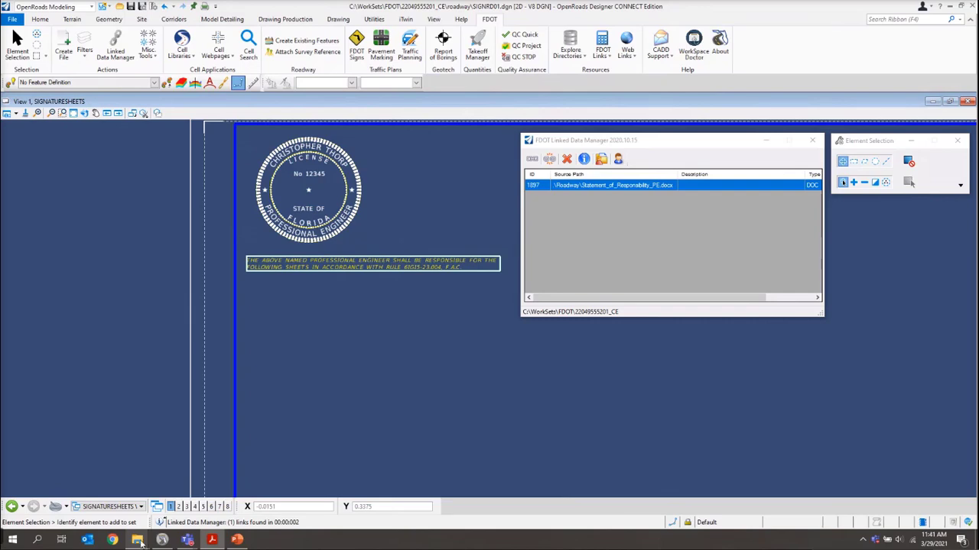
# Duplicate ComponentIndex.xlsx within the Roadway folder
pyautogui.moveTo(140, 541)
pyautogui.click(181, 489)
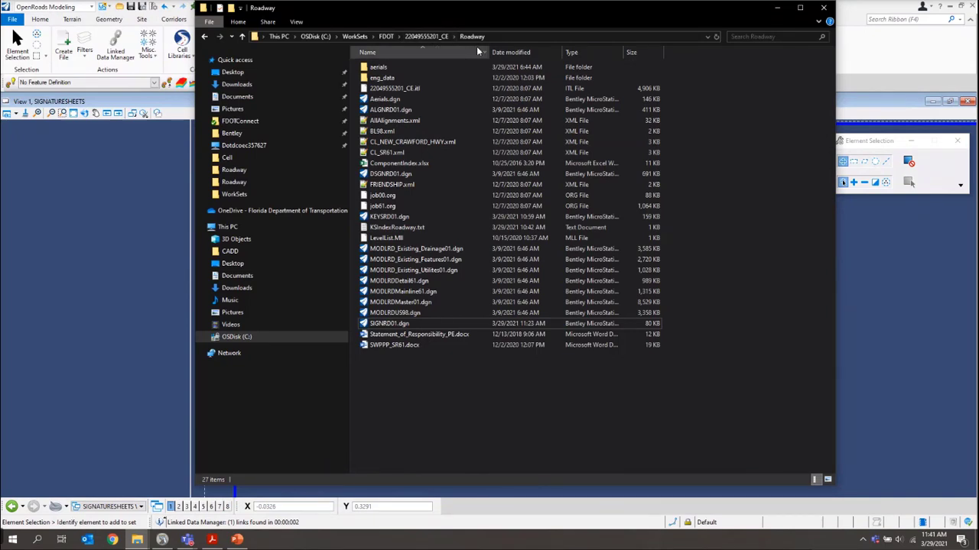
pyautogui.rightClick(387, 168)
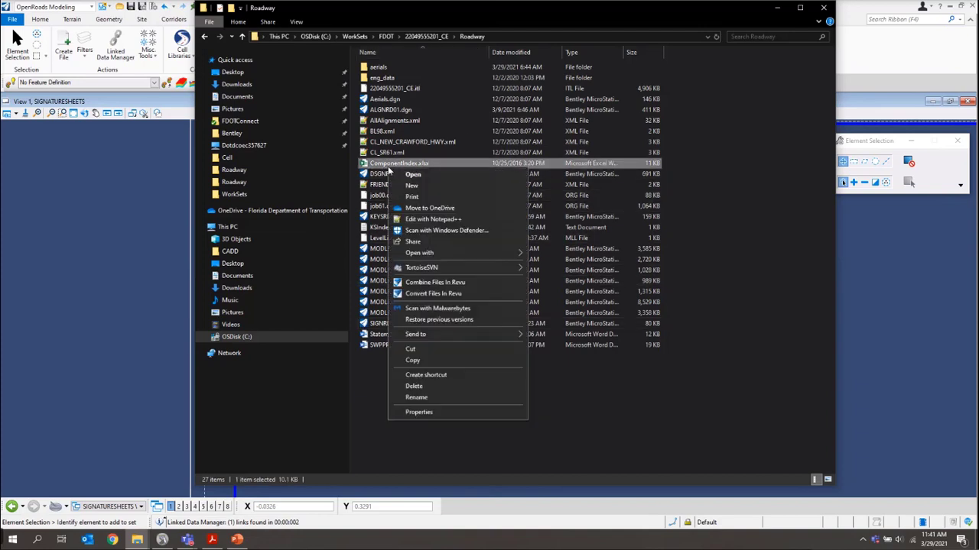
pyautogui.click(397, 363)
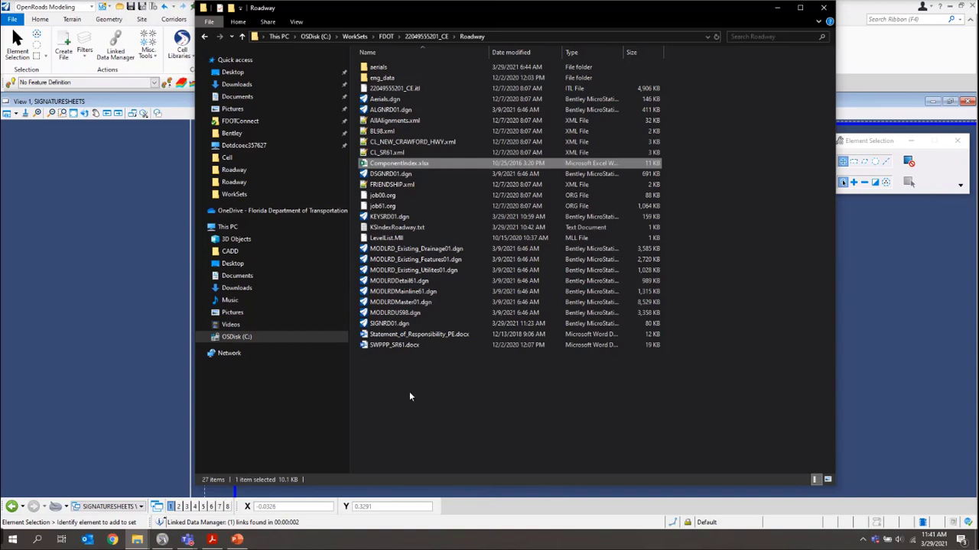
pyautogui.rightClick(410, 391)
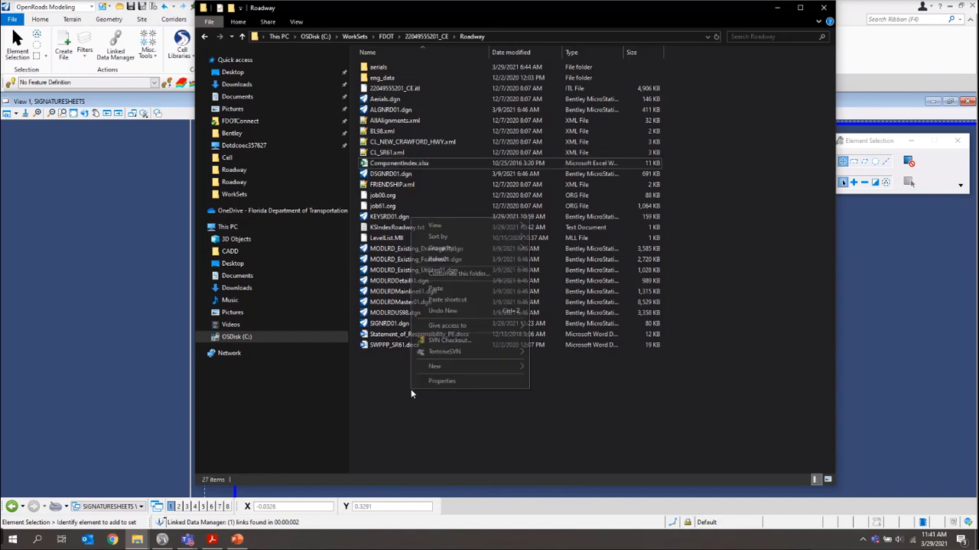
pyautogui.click(434, 289)
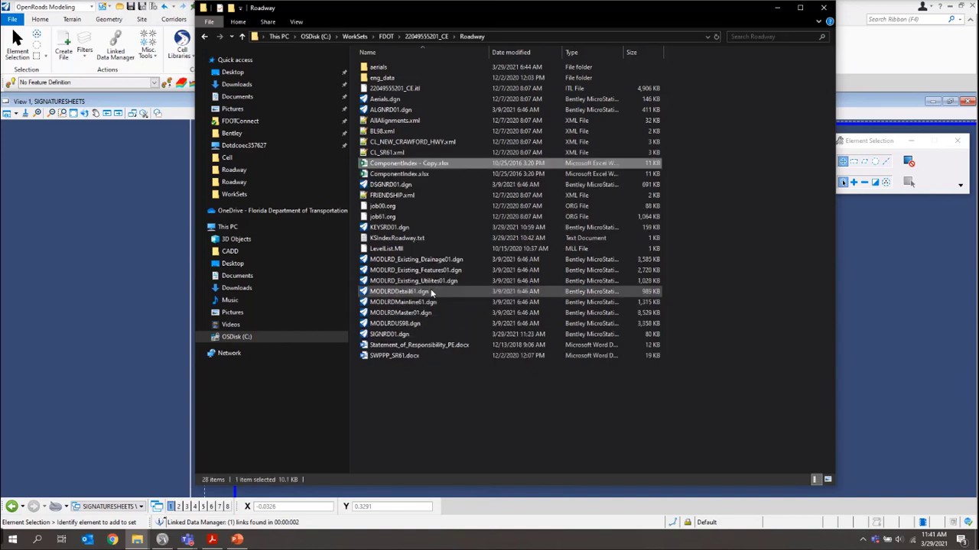
# Rename the copy to SheetsResponsibleFor.xlsx
pyautogui.click(405, 163)
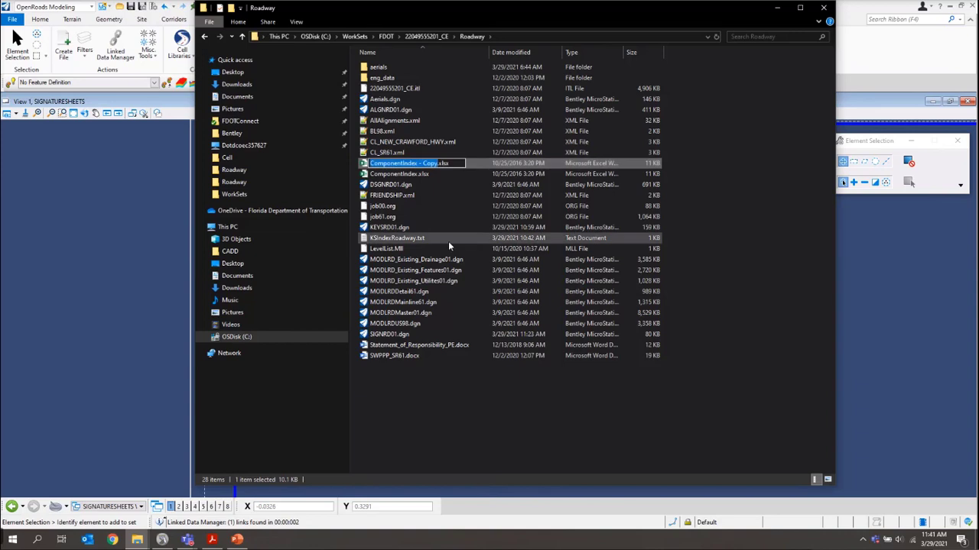
pyautogui.write('Sheets')
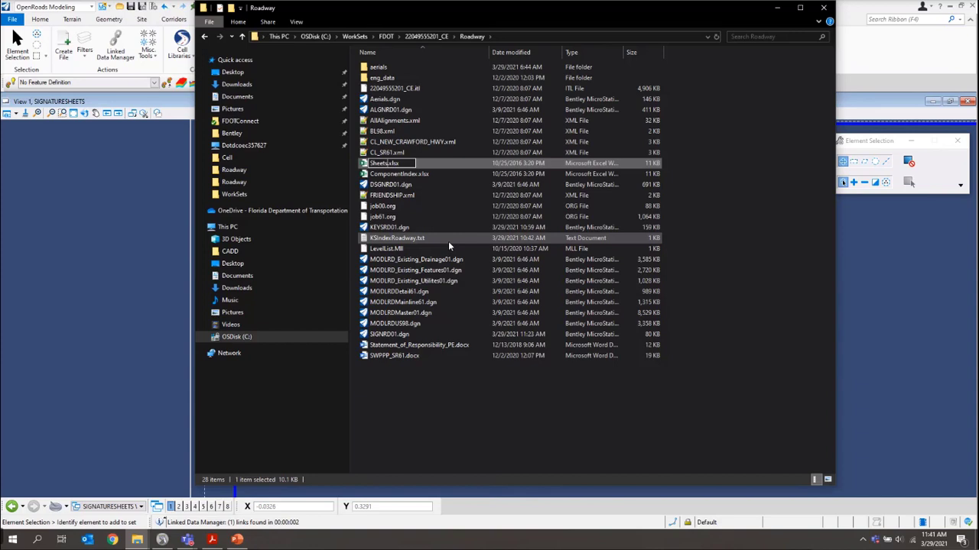
pyautogui.write('ResponsibleFor')
pyautogui.press('Return')
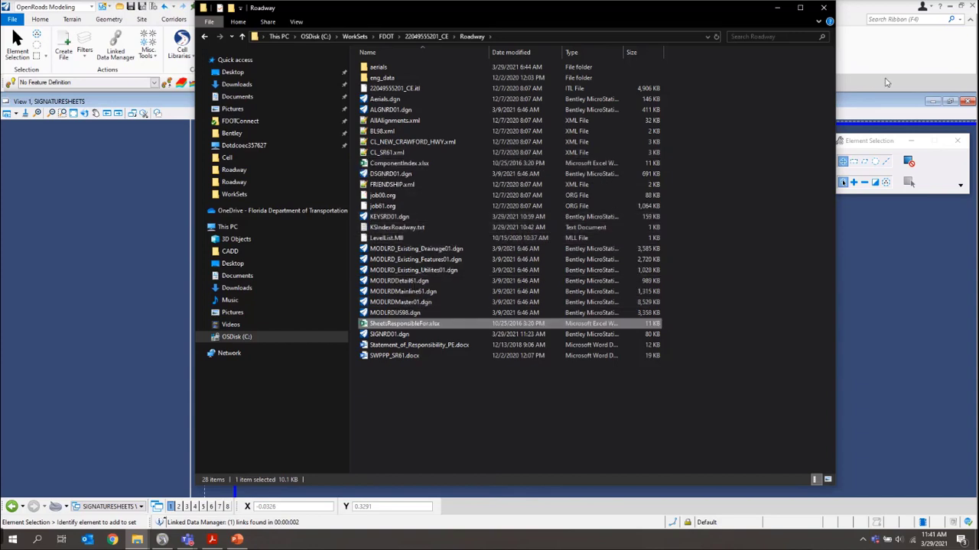
# In FDOT Linked Data Manager, create a new link to worksheet Sheet1 of SheetsResponsibleFor.xlsx
pyautogui.click(776, 8)
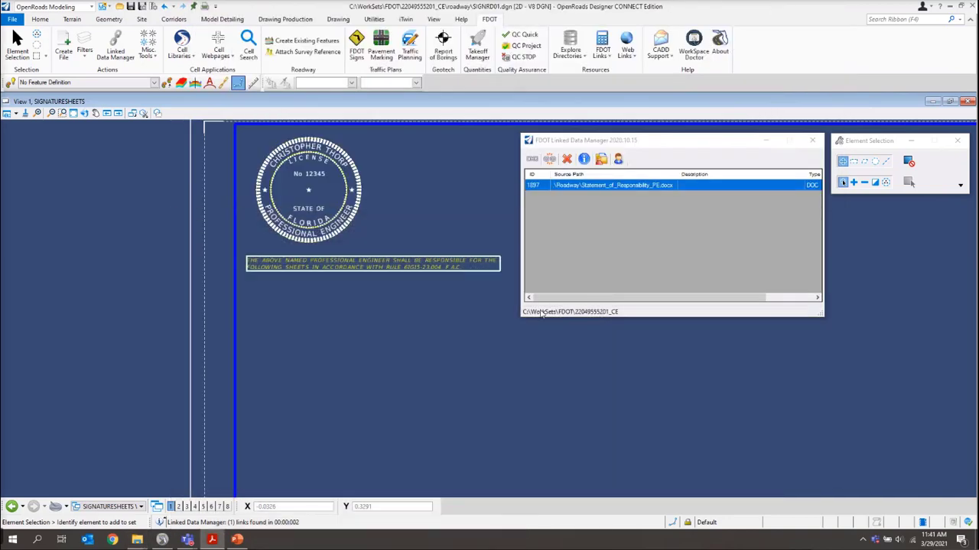
pyautogui.click(576, 259)
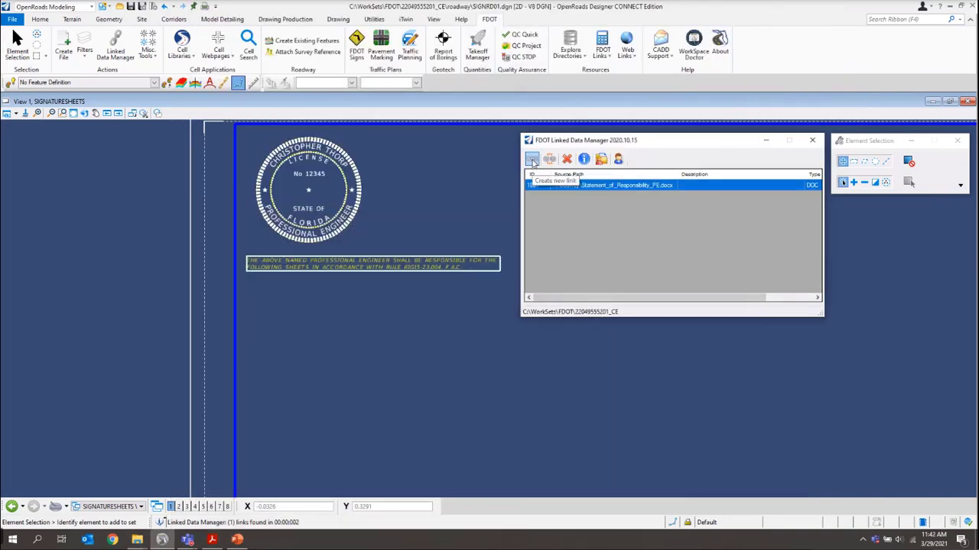
pyautogui.click(532, 158)
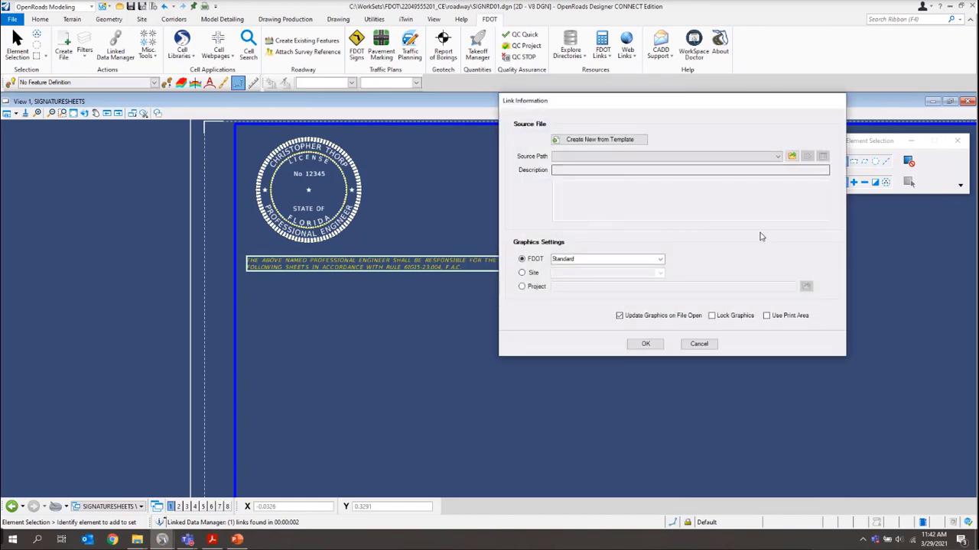
pyautogui.click(792, 157)
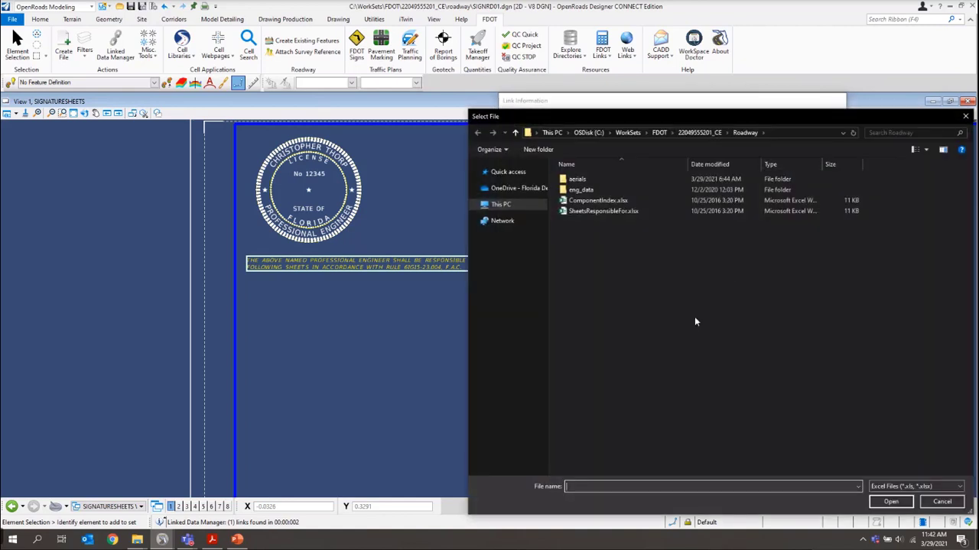
pyautogui.click(580, 213)
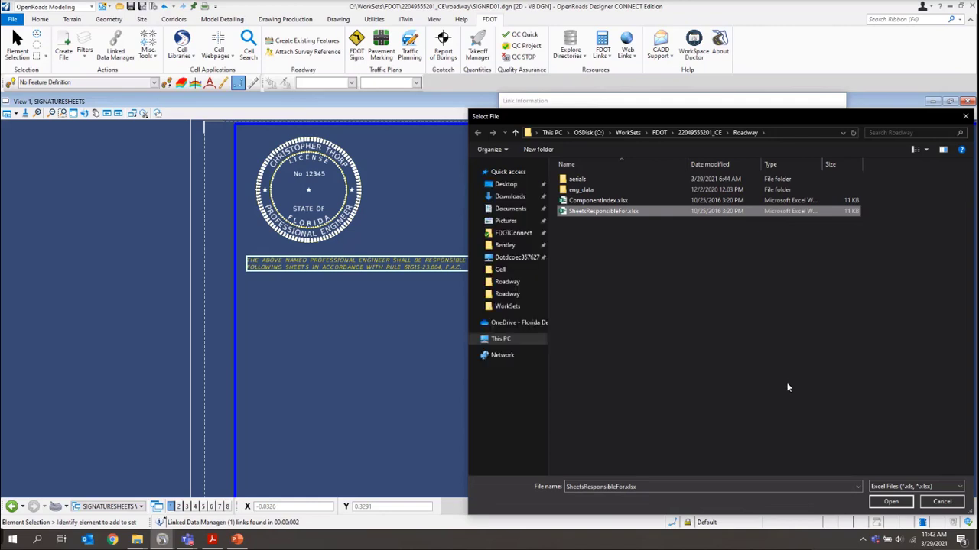
pyautogui.click(892, 502)
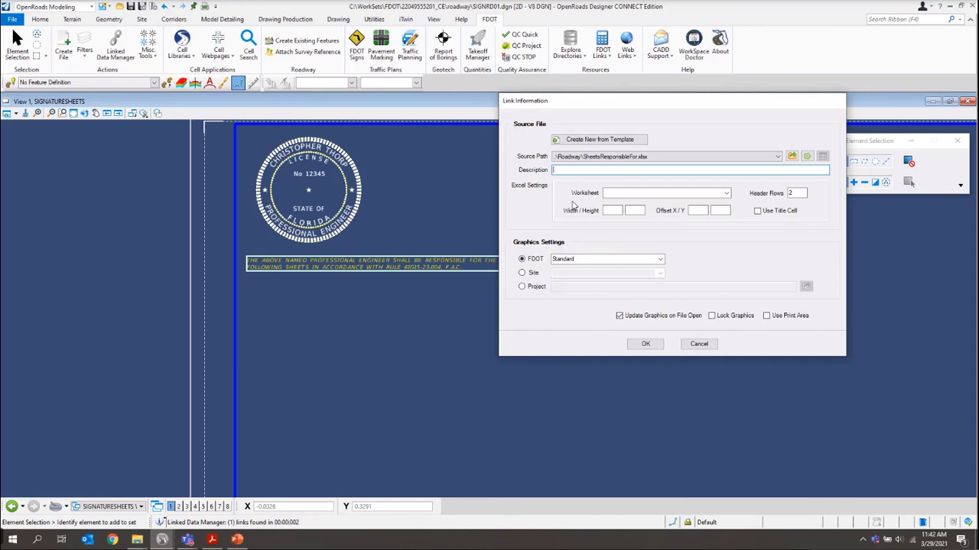
pyautogui.click(727, 194)
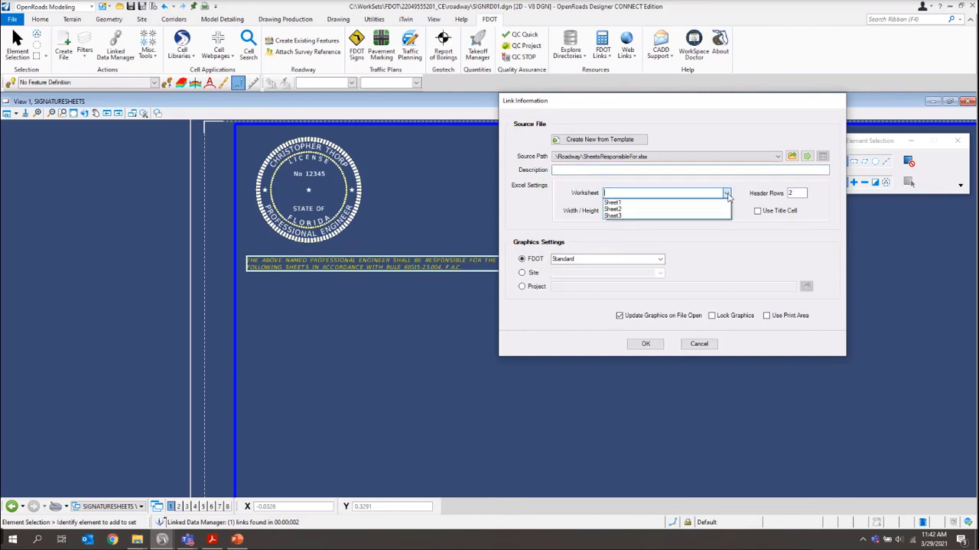
pyautogui.click(613, 203)
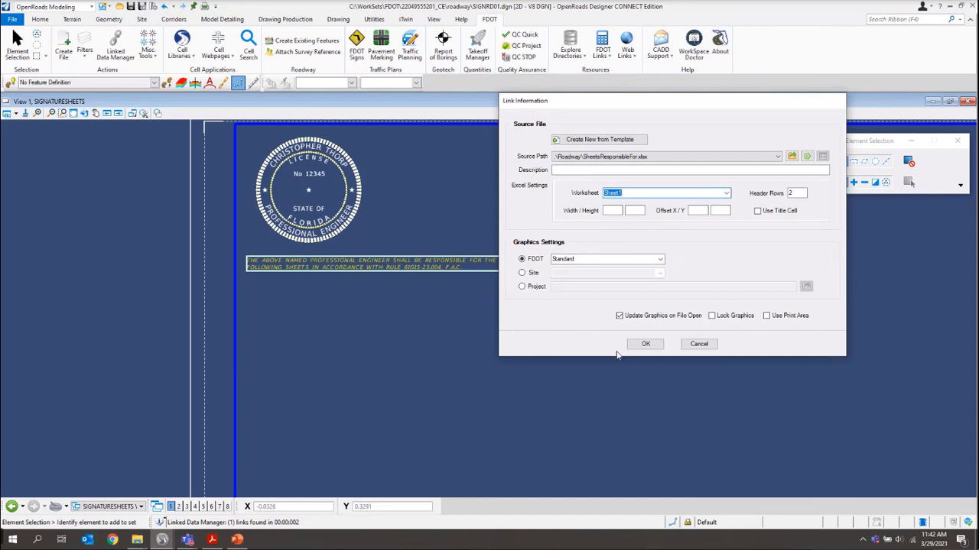
pyautogui.click(641, 346)
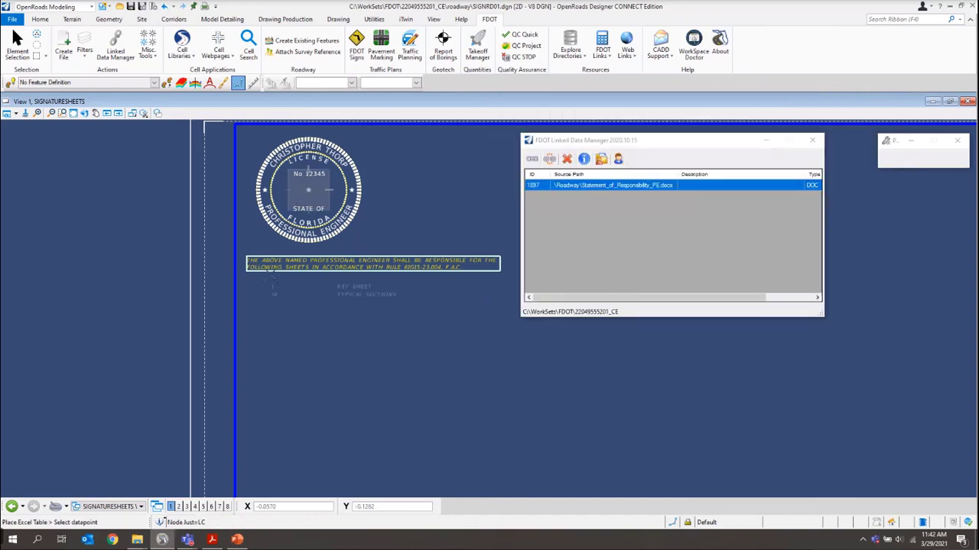
# Place the linked sheet table below the responsibility statement, then open the SheetsResponsibleFor.xlsx link's options
pyautogui.scroll(-2, 260, 195)
pyautogui.scroll(2, 271, 249)
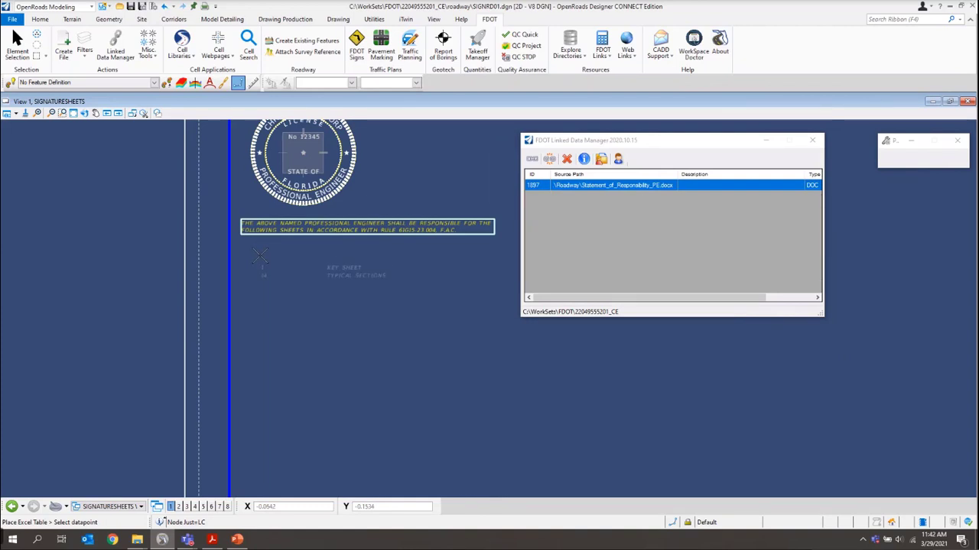
pyautogui.click(260, 255)
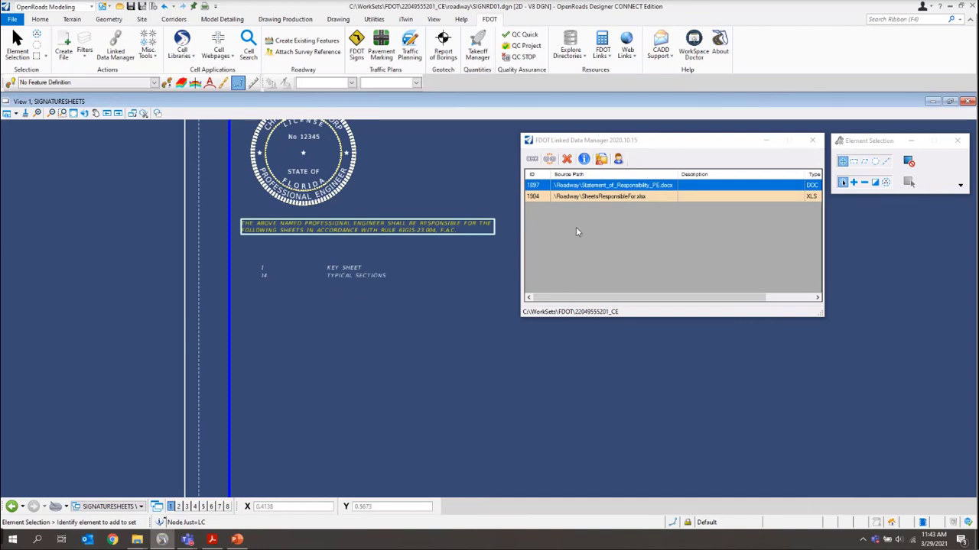
pyautogui.click(576, 196)
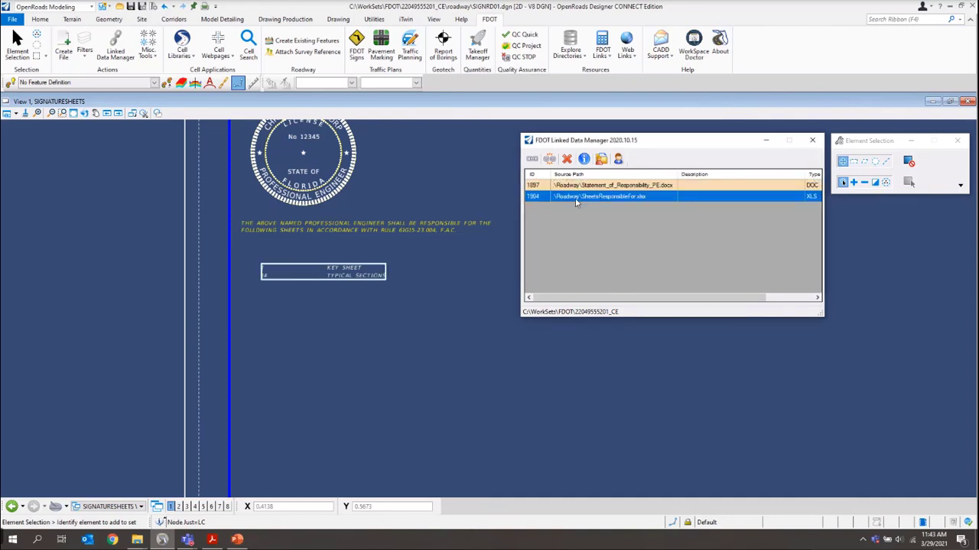
pyautogui.rightClick(576, 197)
# Open the linked workbook in Excel and put the ROADWAY PLANS heading in cell A1
pyautogui.click(608, 205)
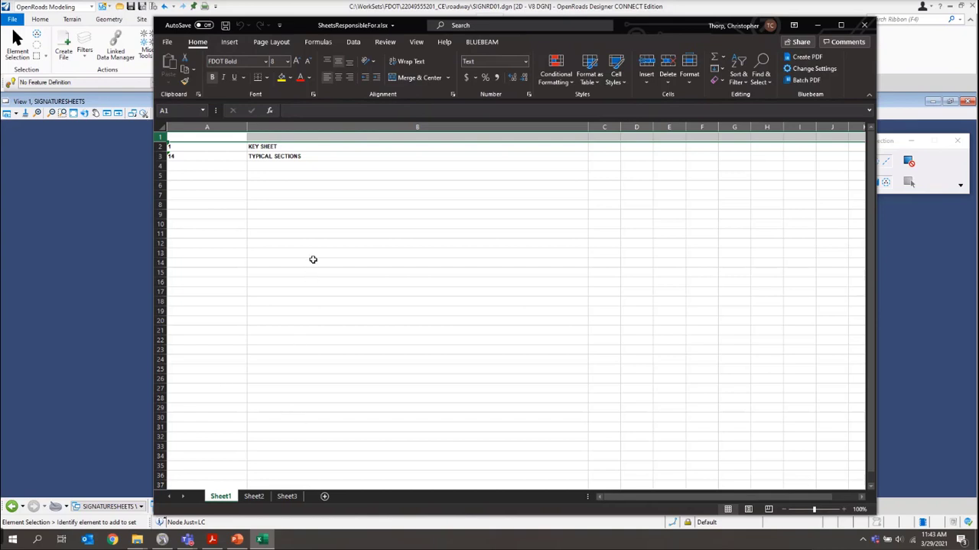
pyautogui.click(260, 138)
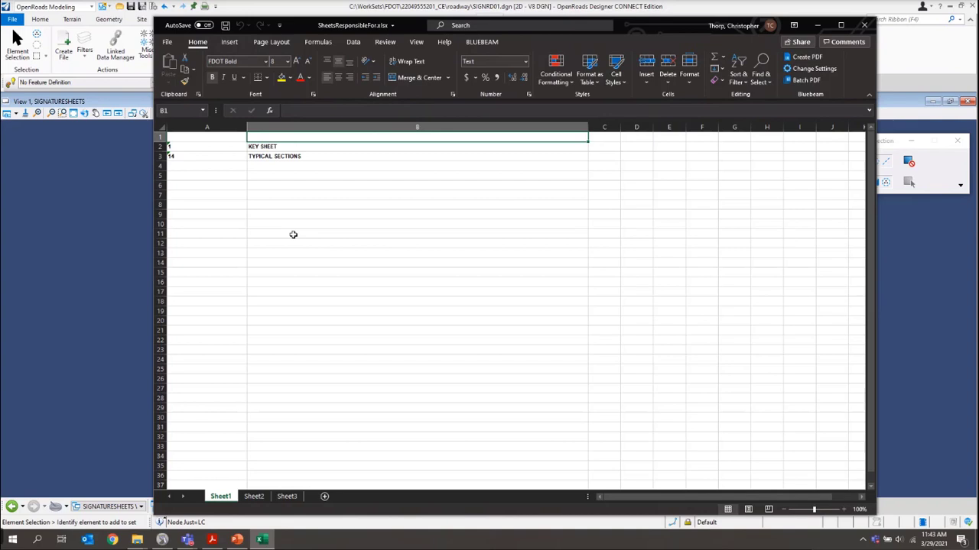
pyautogui.write('ROAD')
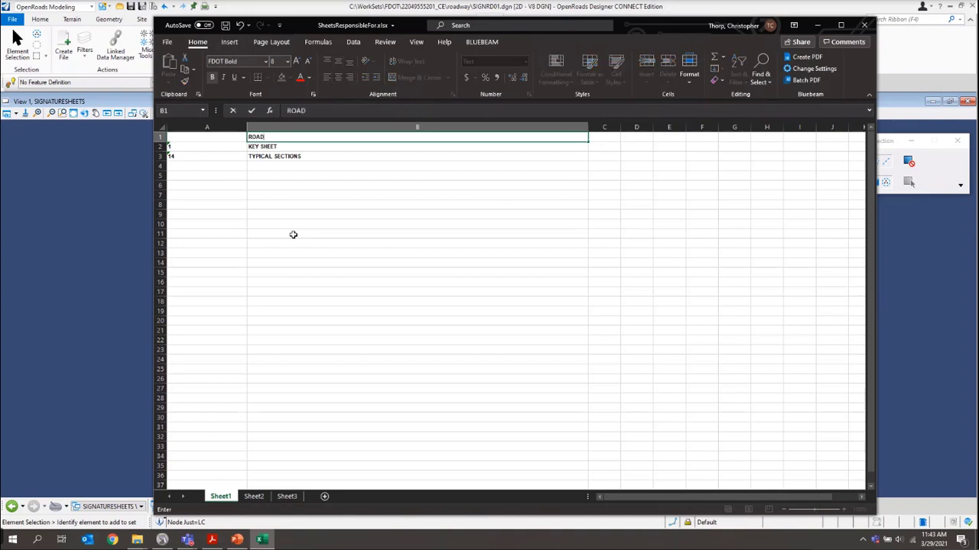
pyautogui.write('WAY PLANS')
pyautogui.hotkey('ctrl', 'Return')
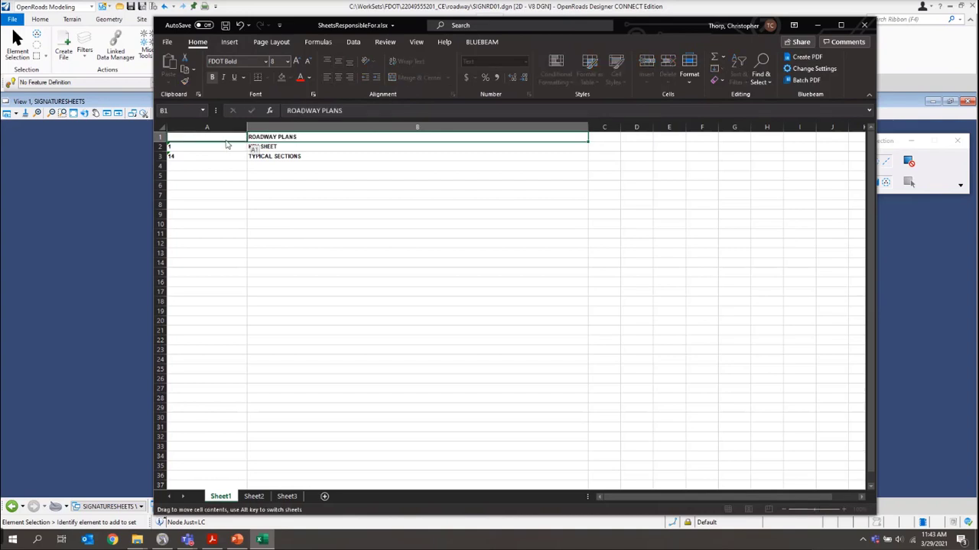
pyautogui.moveTo(227, 144); pyautogui.dragTo(220, 143)
# Set sheet number 2 in A3, enter SHEETS in the B3 title, and save the workbook
pyautogui.click(192, 155)
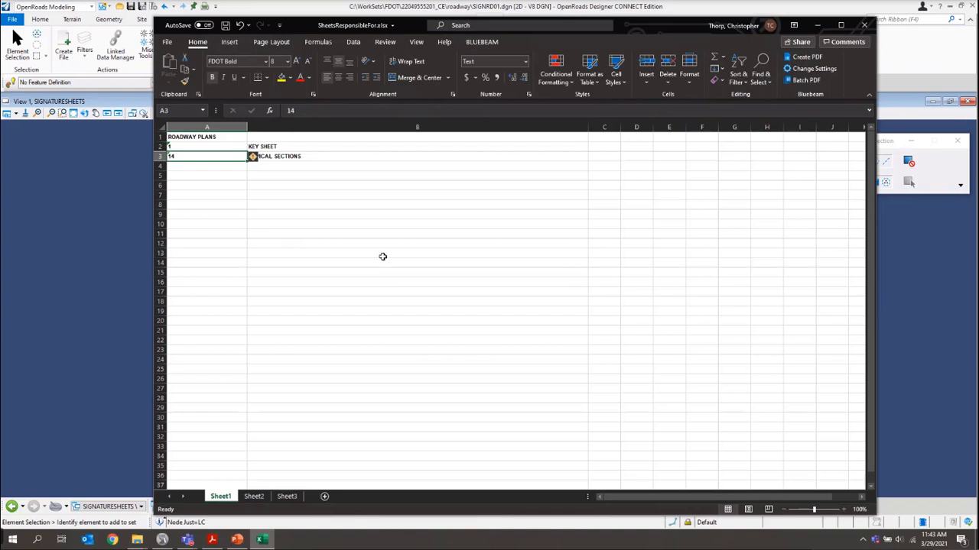
pyautogui.press('Escape')
pyautogui.press('Right')
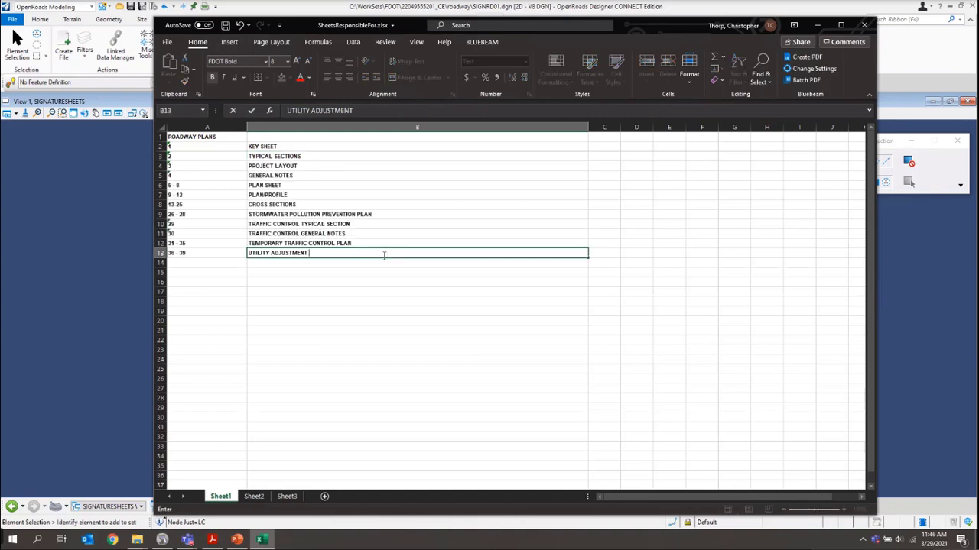
pyautogui.write('SHEETS')
pyautogui.click(225, 26)
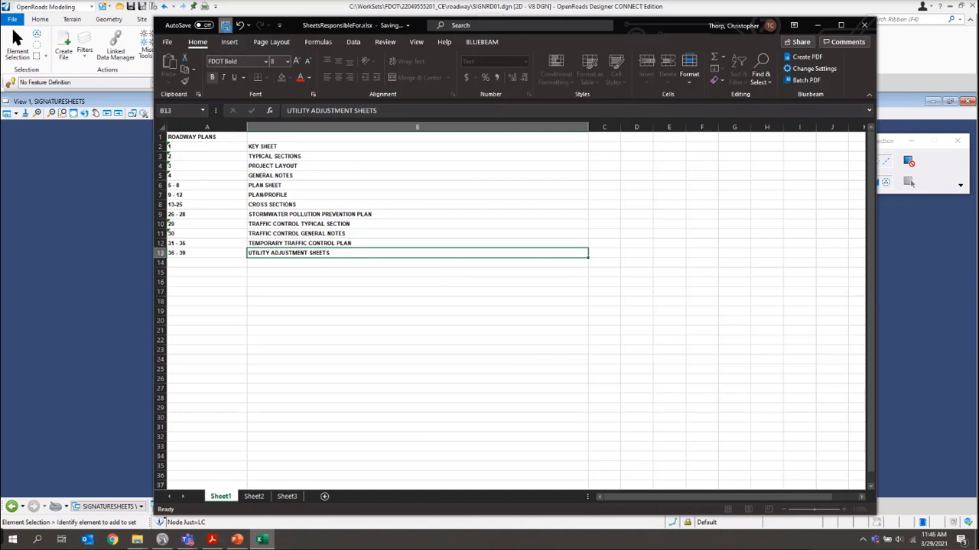
# Close Excel and Update Now the spreadsheet link so ROADWAY PLANS runs through 36 - 39
pyautogui.click(866, 27)
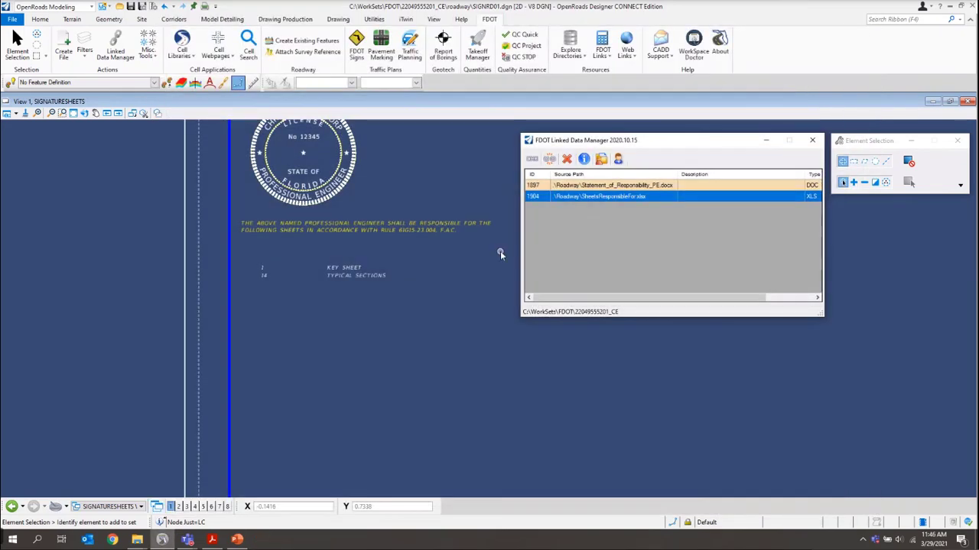
pyautogui.rightClick(578, 200)
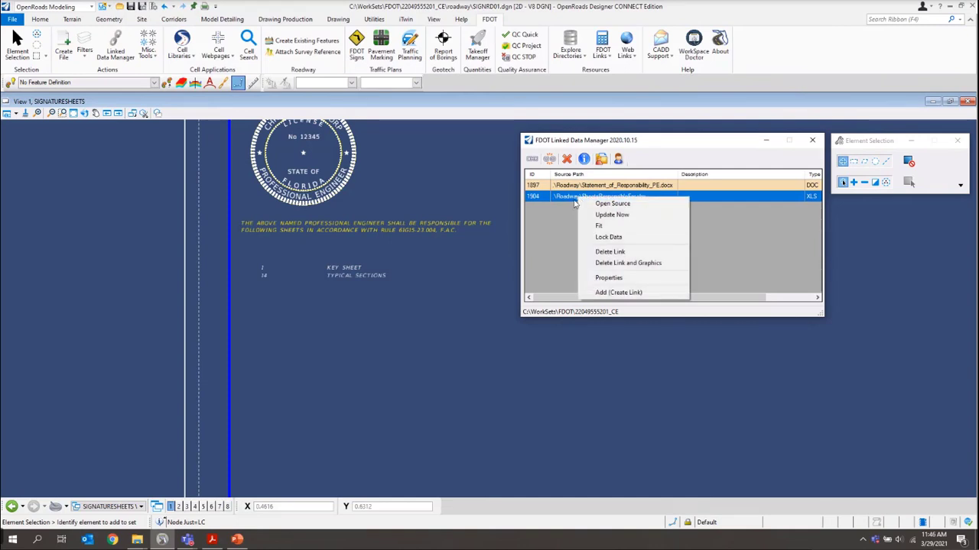
pyautogui.click(611, 215)
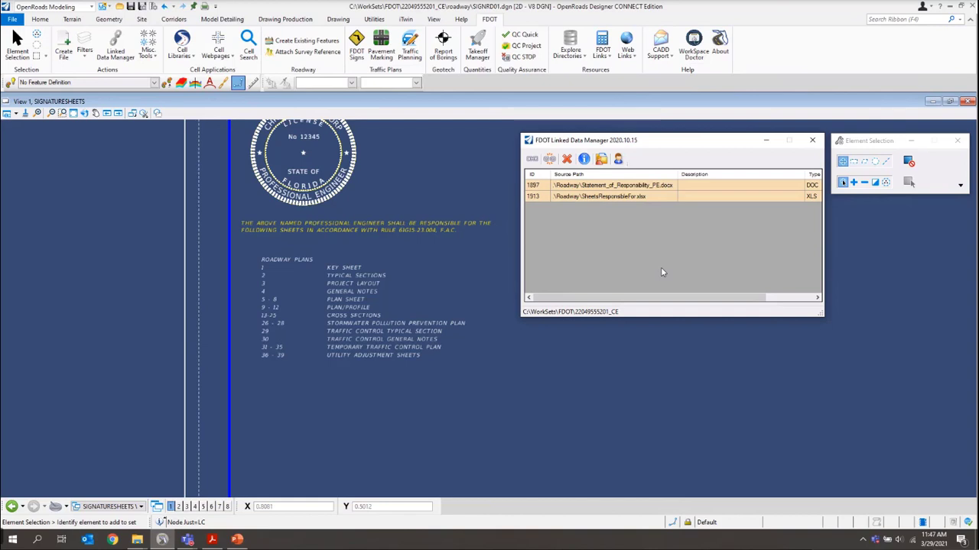
# Add a new link from the Word template Required Text for Digital Appearance Signature
pyautogui.click(531, 158)
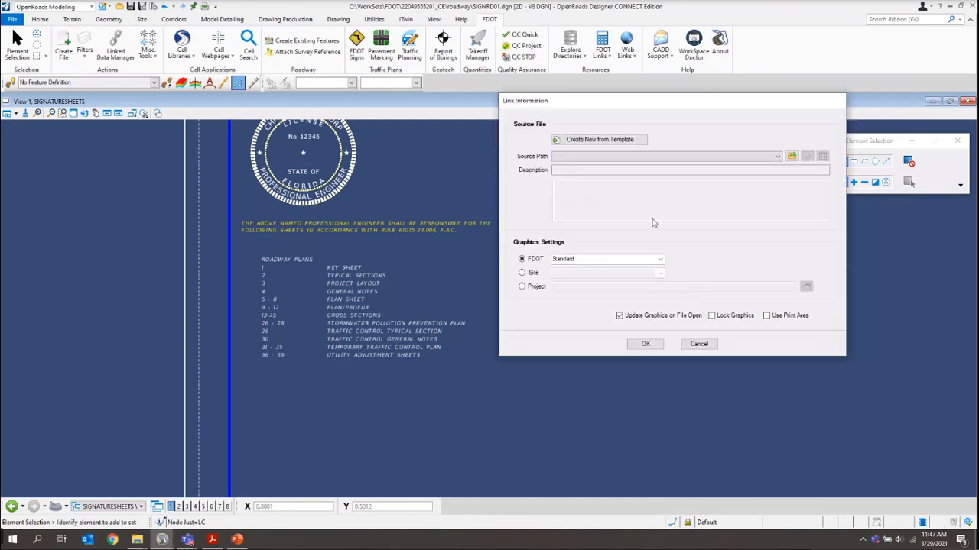
pyautogui.click(604, 139)
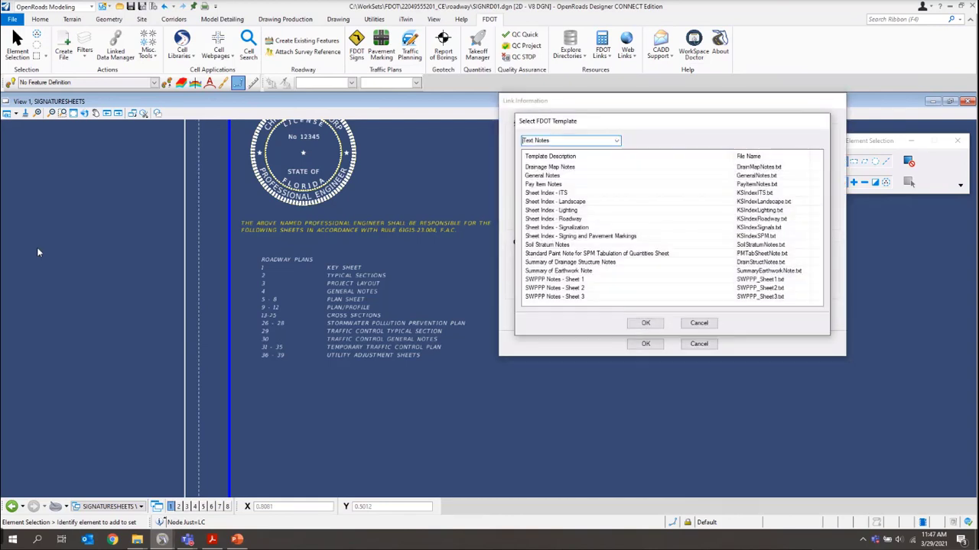
pyautogui.click(617, 141)
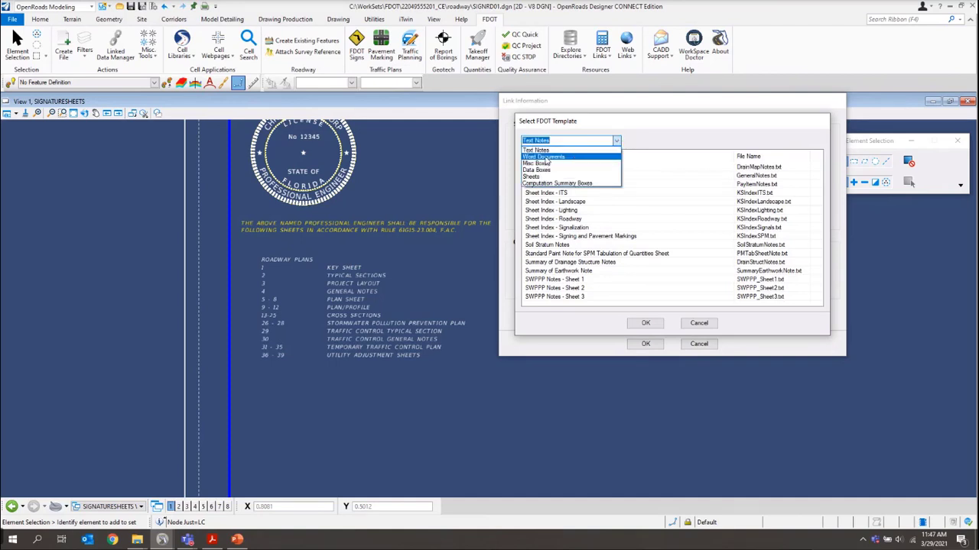
pyautogui.click(544, 157)
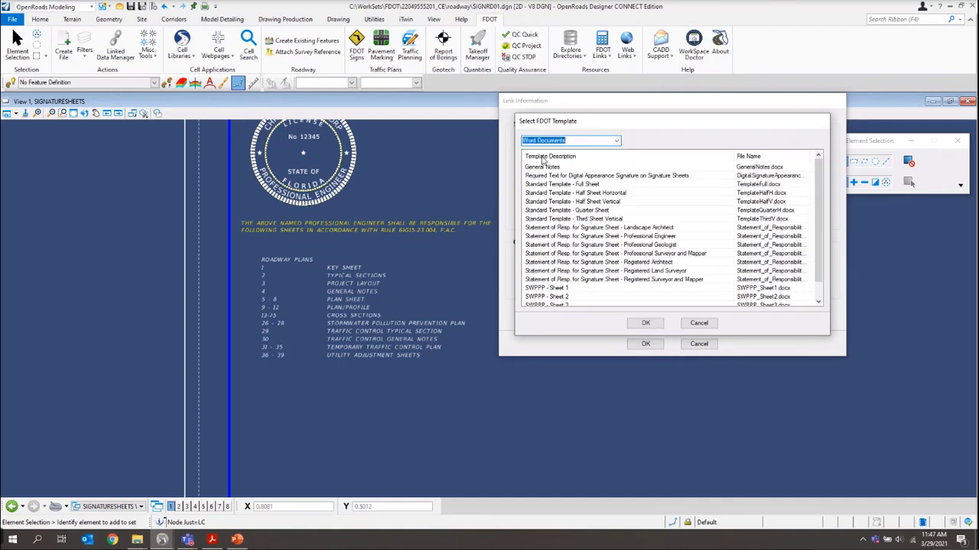
pyautogui.click(537, 177)
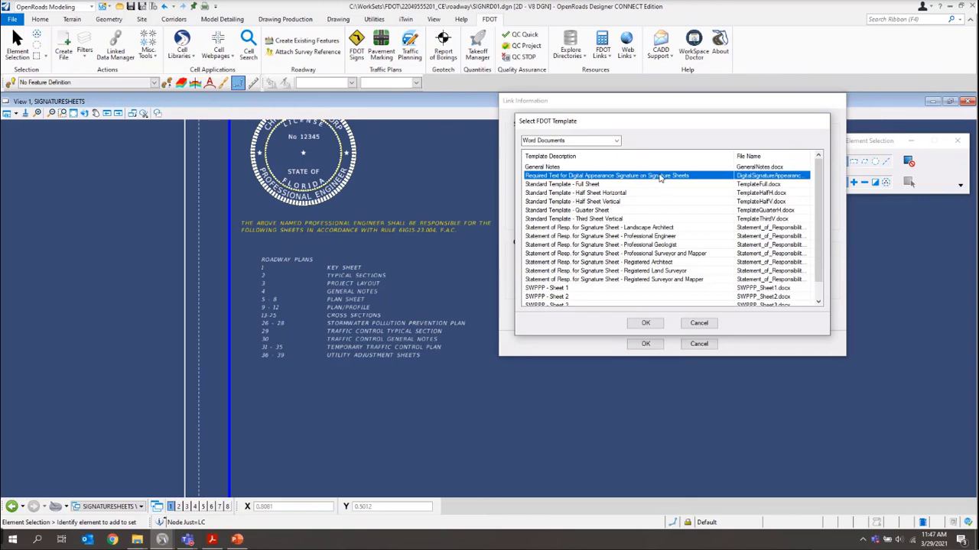
pyautogui.click(636, 327)
# Save DigitalSignatureAppearance.docx in Roadway and link it without a page boundary
pyautogui.scroll(-5, 644, 391)
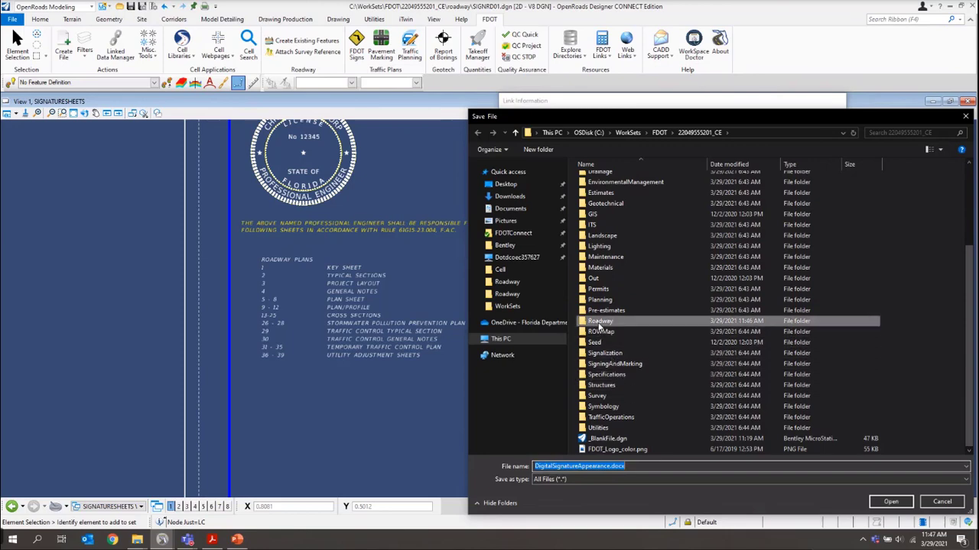
pyautogui.doubleClick(600, 323)
pyautogui.press('Return')
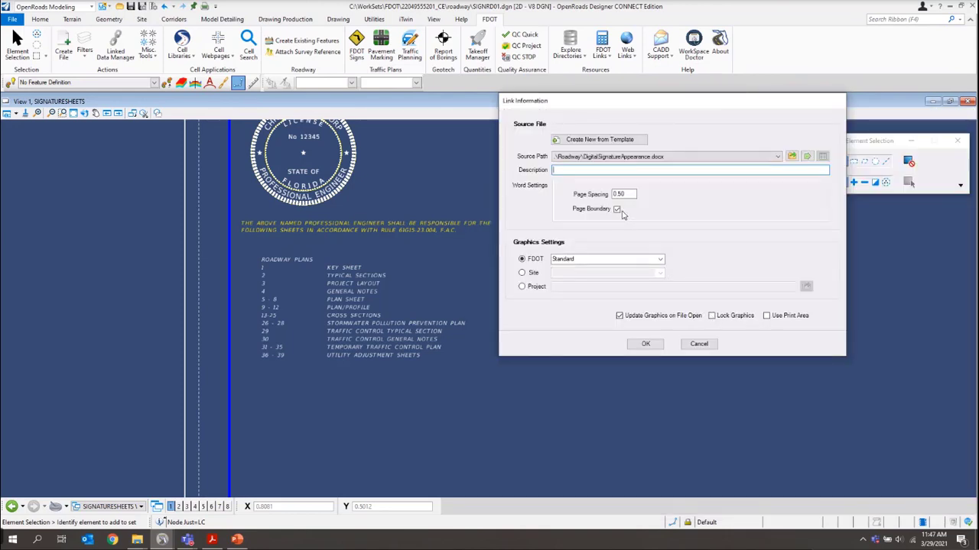
pyautogui.click(617, 213)
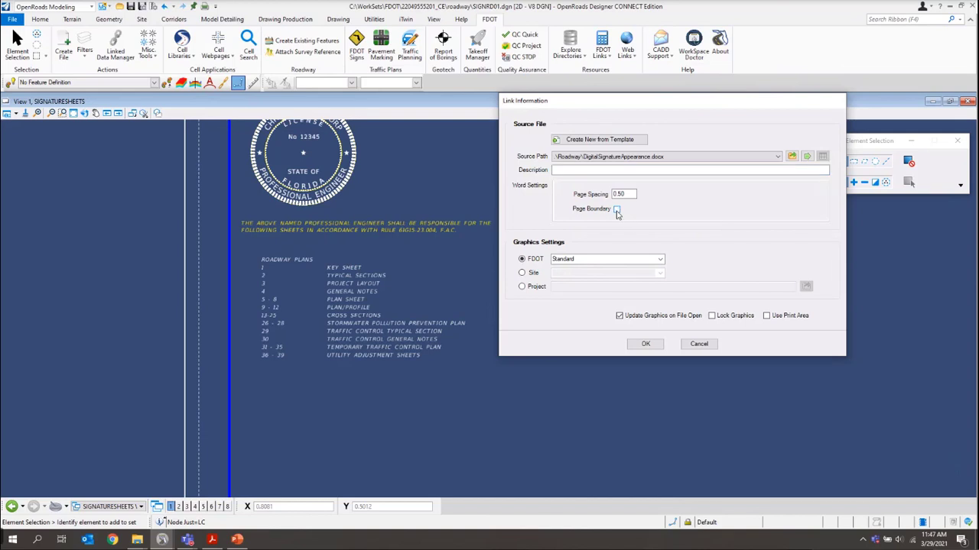
pyautogui.click(640, 344)
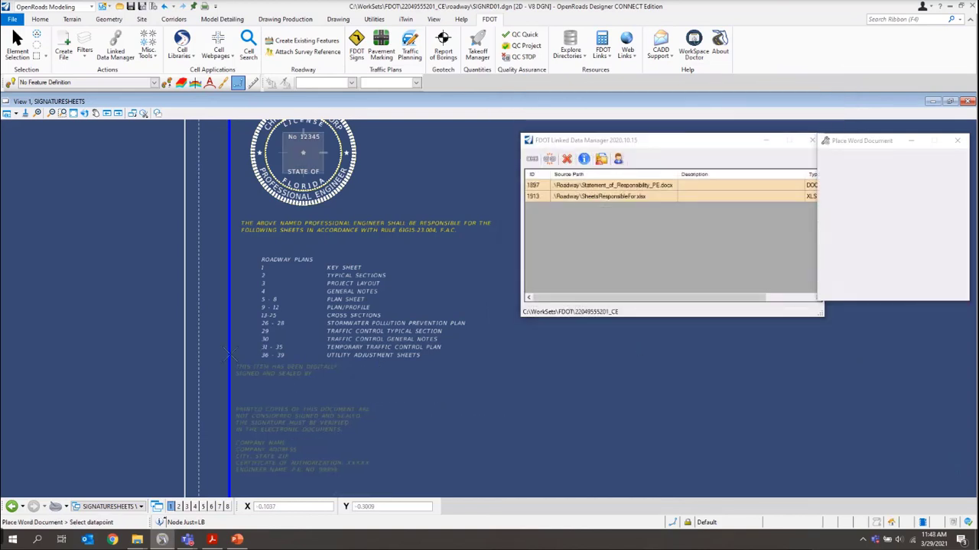
# Place the DigitalSignatureAppearance.docx text block right of the PE seal and move the linked-files list aside
pyautogui.scroll(-2, 238, 346)
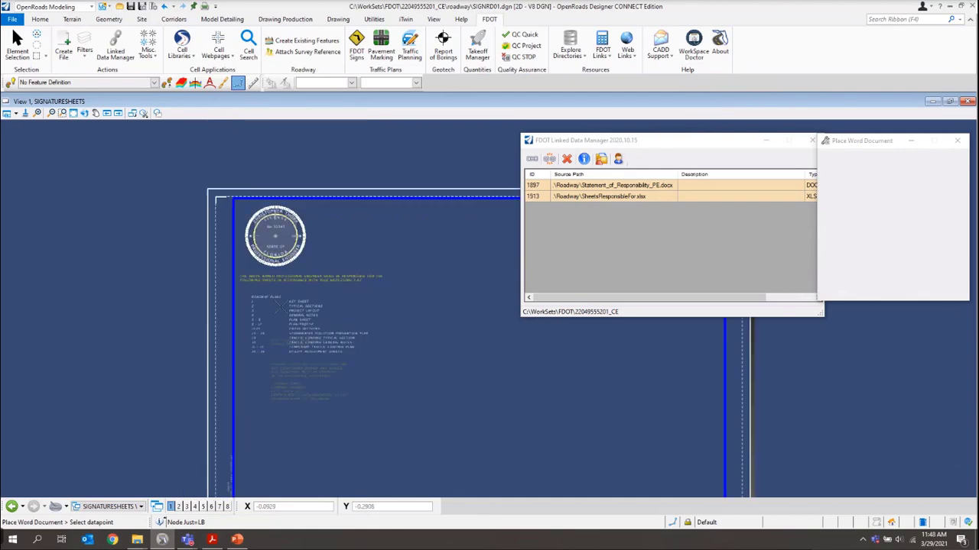
pyautogui.scroll(2, 323, 212)
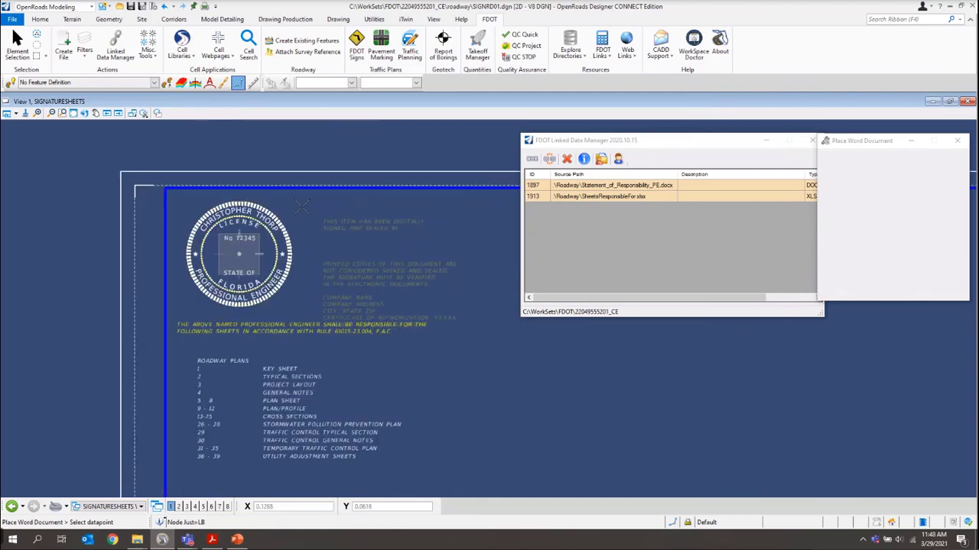
pyautogui.scroll(2, 324, 212)
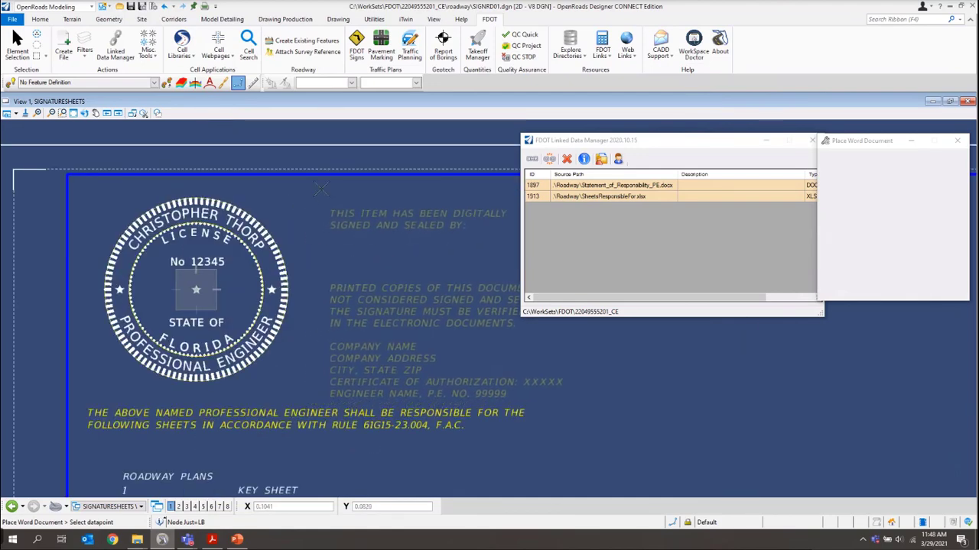
pyautogui.click(322, 183)
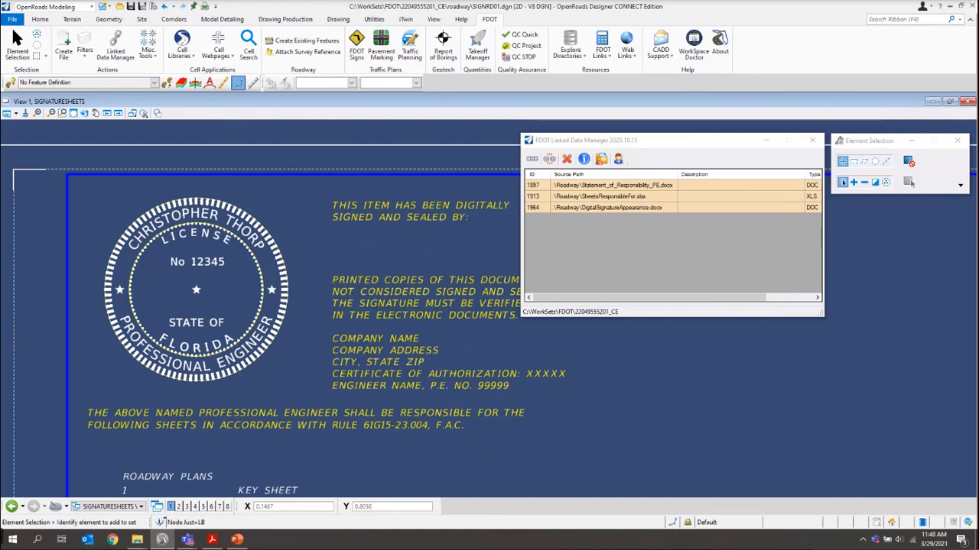
pyautogui.moveTo(606, 143); pyautogui.dragTo(698, 93)
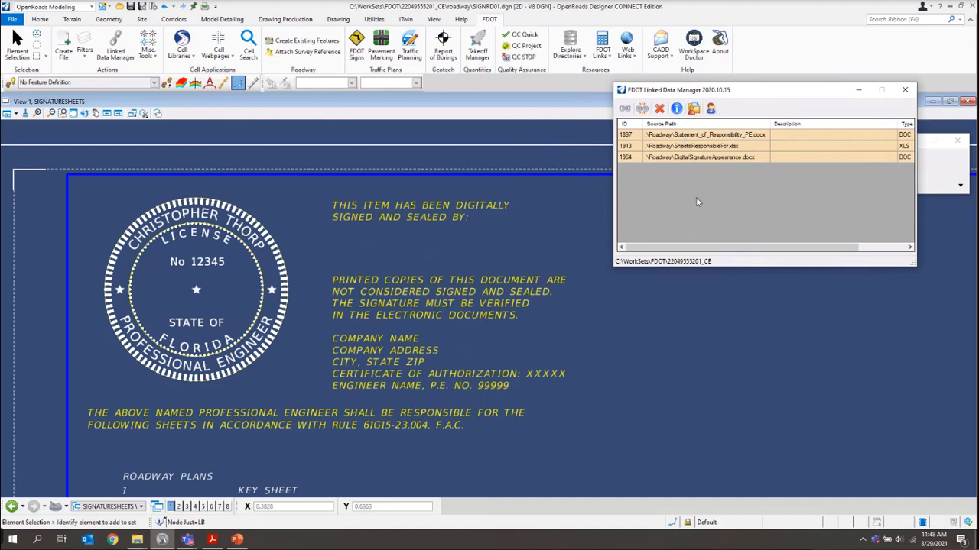
# Open the source Word document of the DigitalSignatureAppearance.docx link for editing
pyautogui.click(685, 157)
pyautogui.rightClick(685, 159)
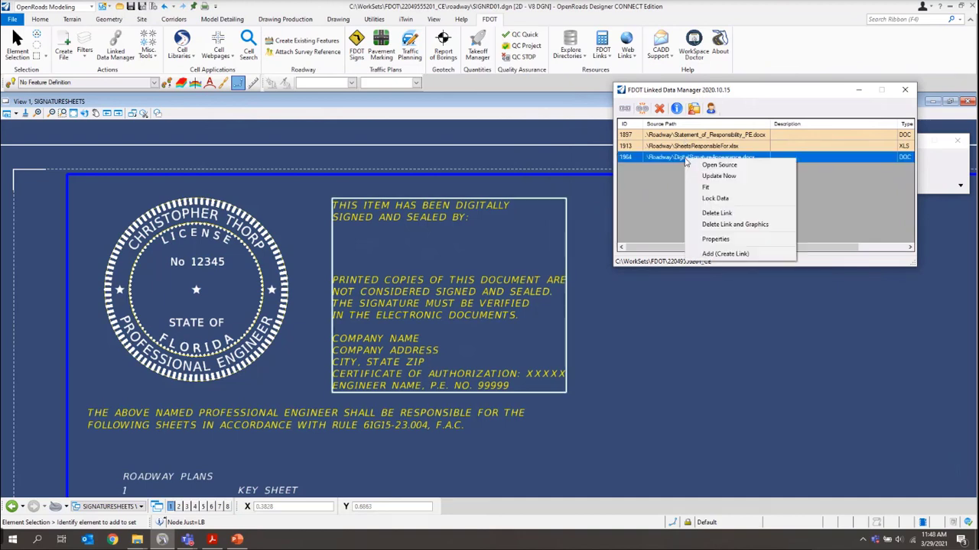
pyautogui.click(708, 167)
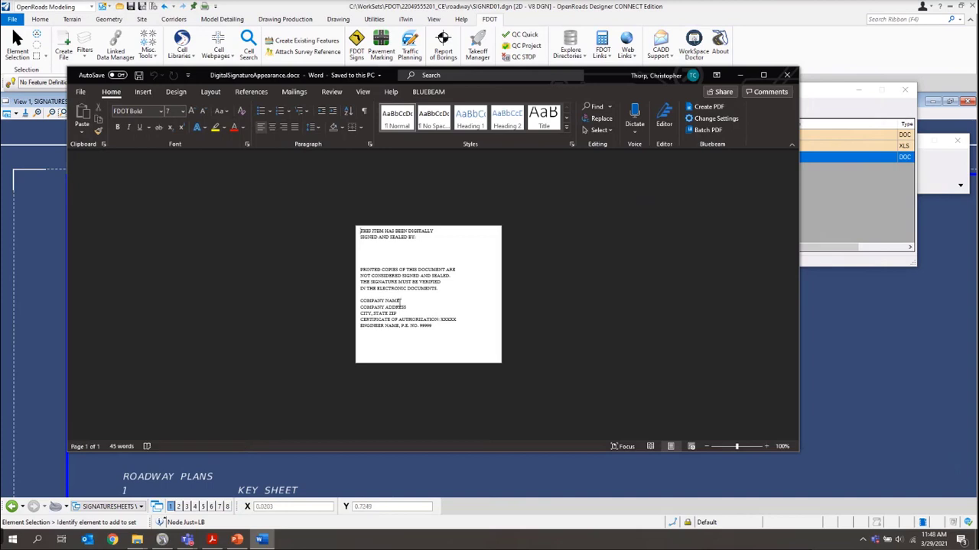
# Overwrite the company and city placeholders, entering 'TALLAHASSEE, FL 32399', then save and close Word
pyautogui.moveTo(389, 300); pyautogui.dragTo(360, 301)
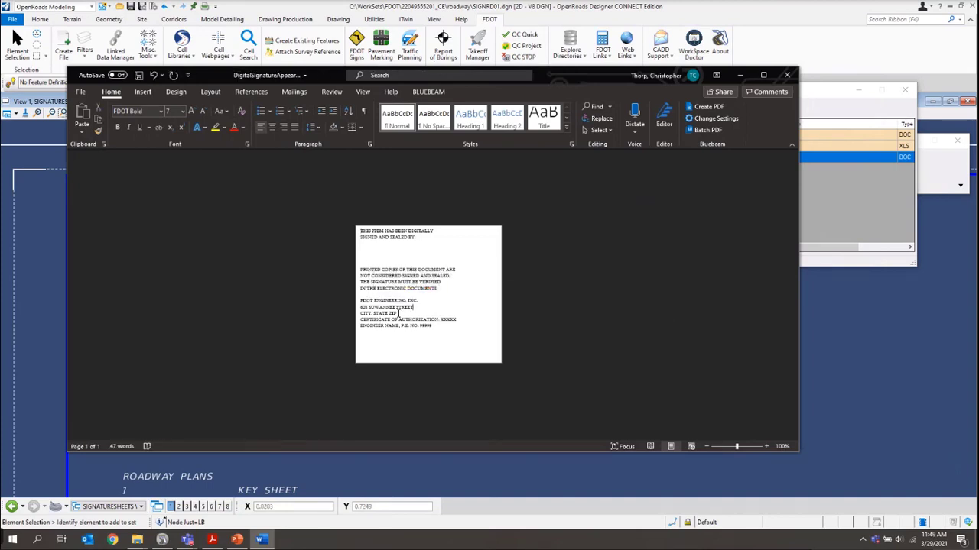
pyautogui.moveTo(400, 313); pyautogui.dragTo(361, 314)
pyautogui.write('TA')
pyautogui.write('LLAHASSEE, FL 32399')
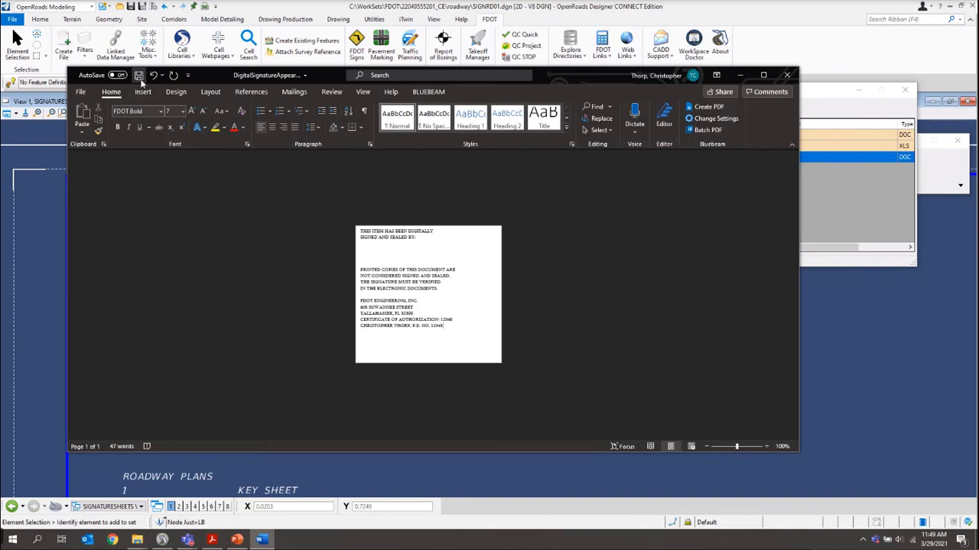
pyautogui.click(138, 75)
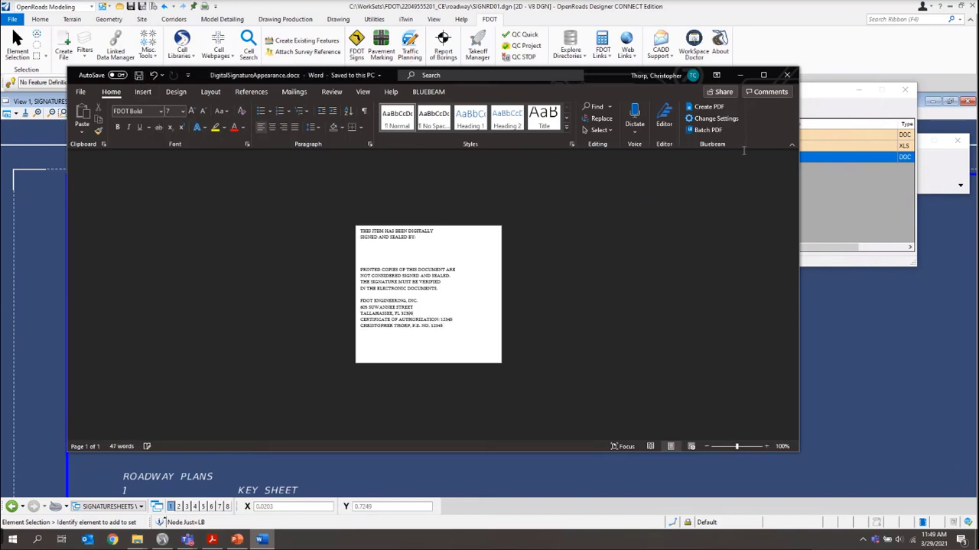
pyautogui.click(785, 77)
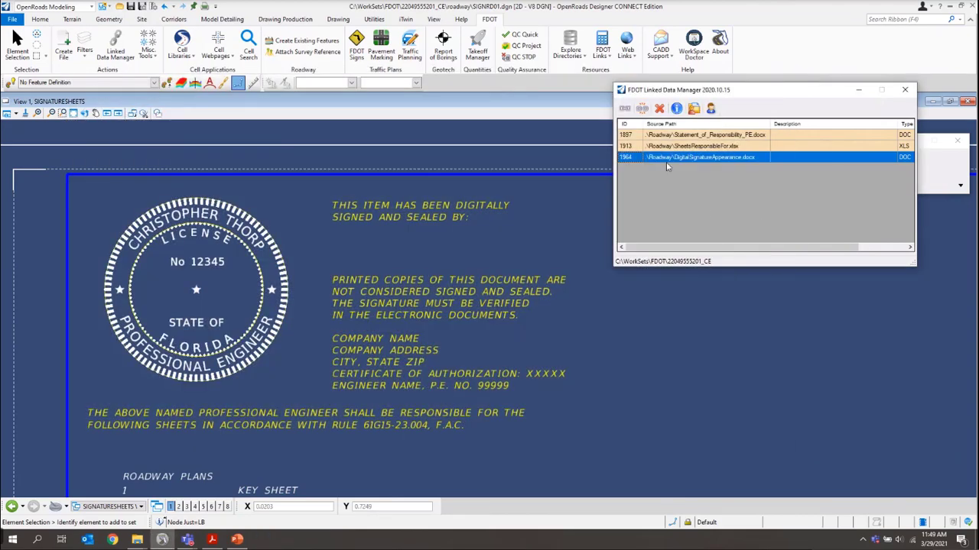
# Update the DigitalSignatureAppearance.docx link so the sheet shows the new firm and engineer details
pyautogui.rightClick(670, 158)
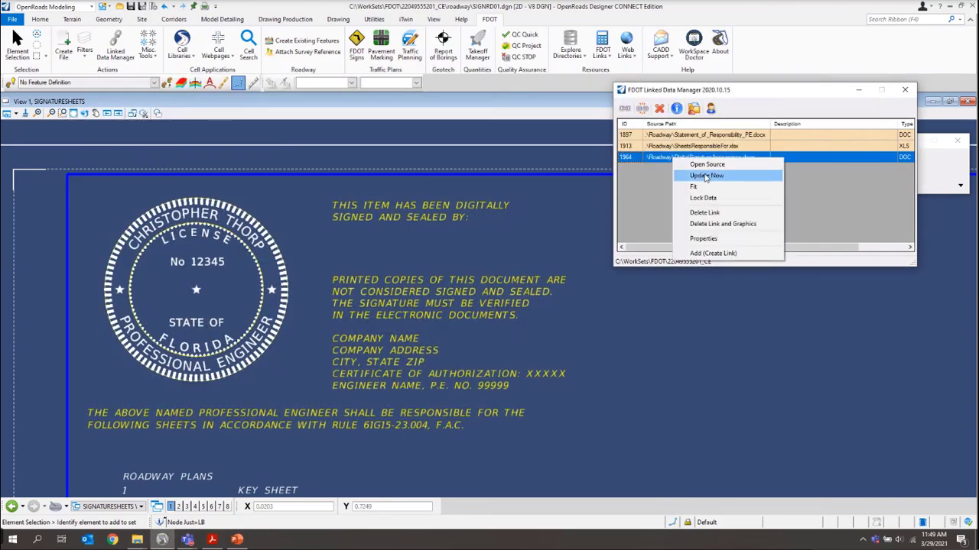
pyautogui.click(705, 175)
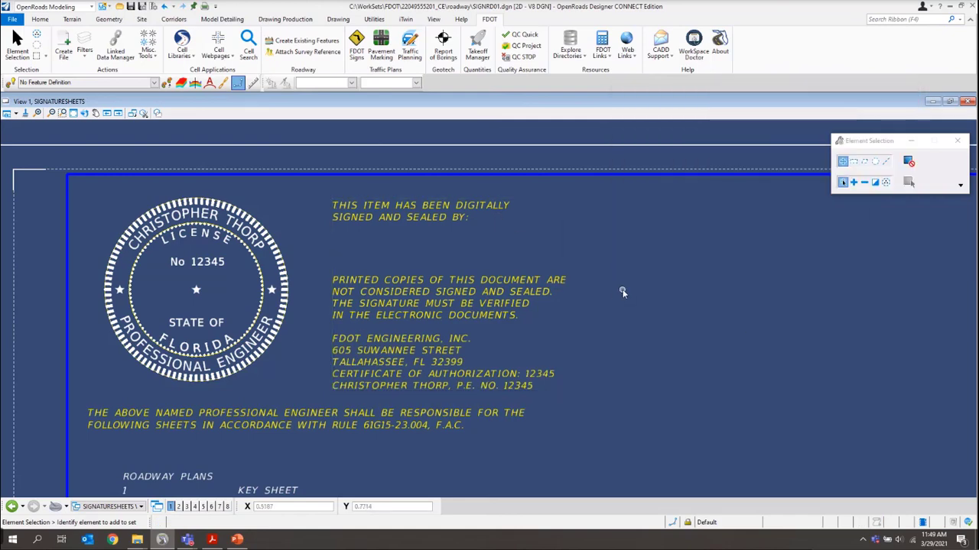
pyautogui.scroll(-3, 389, 243)
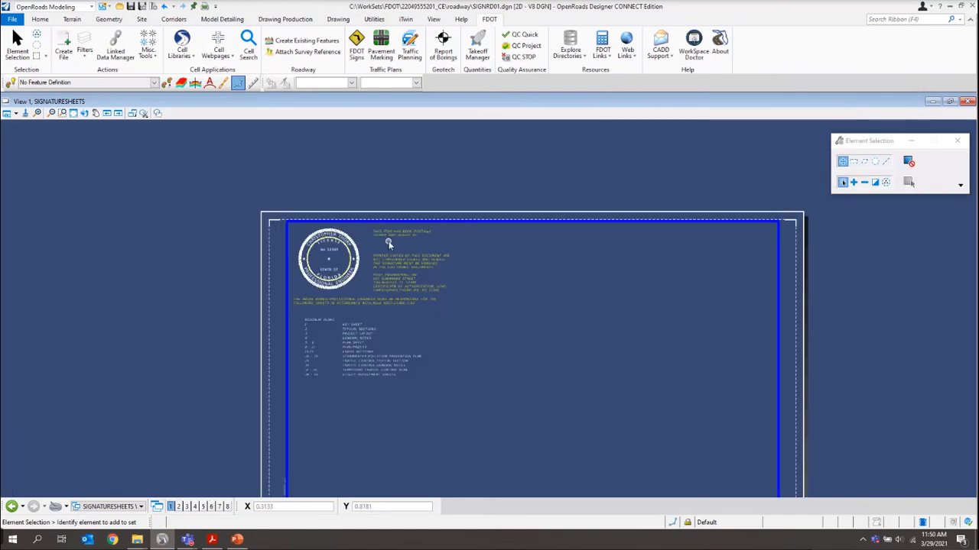
pyautogui.scroll(-3, 433, 285)
pyautogui.scroll(3, 446, 286)
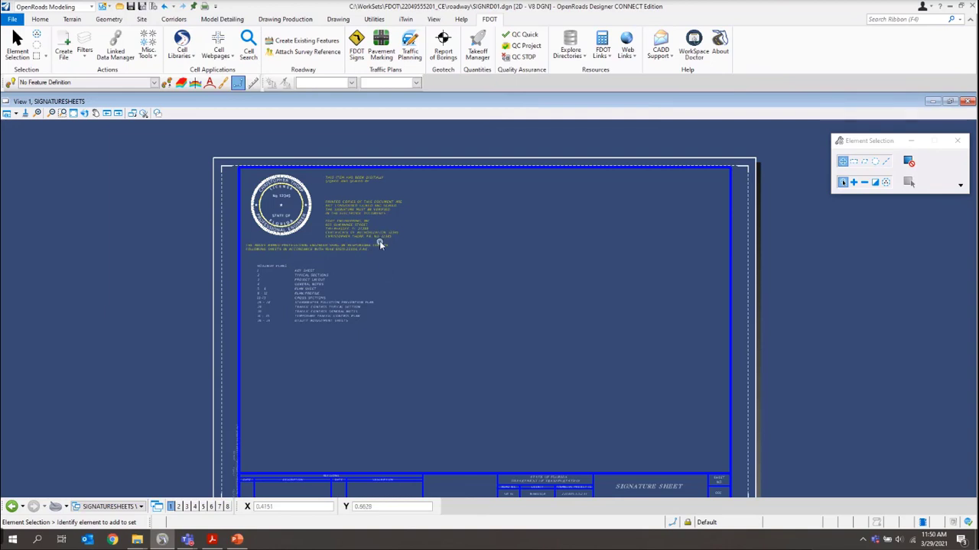
# Fit the view to show the entire completed signature sheet
pyautogui.click(73, 113)
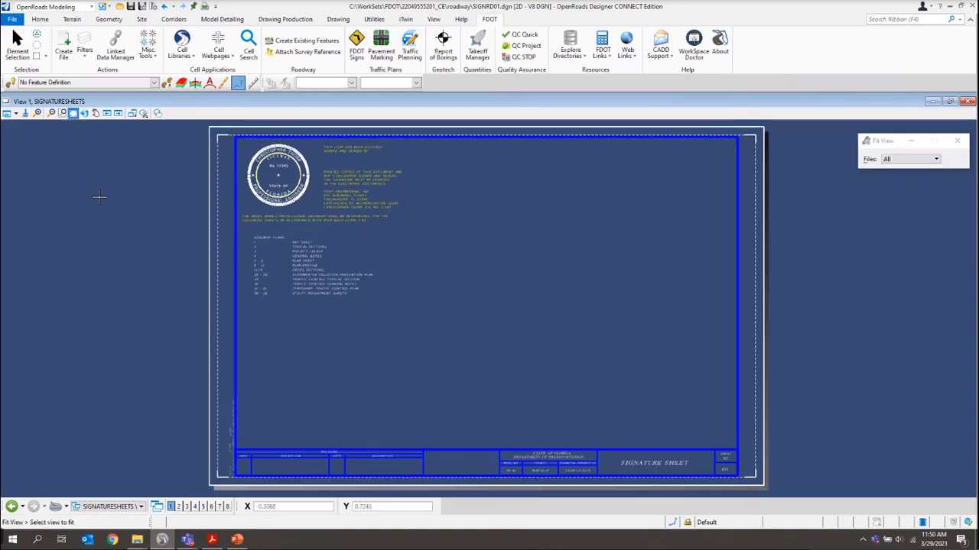